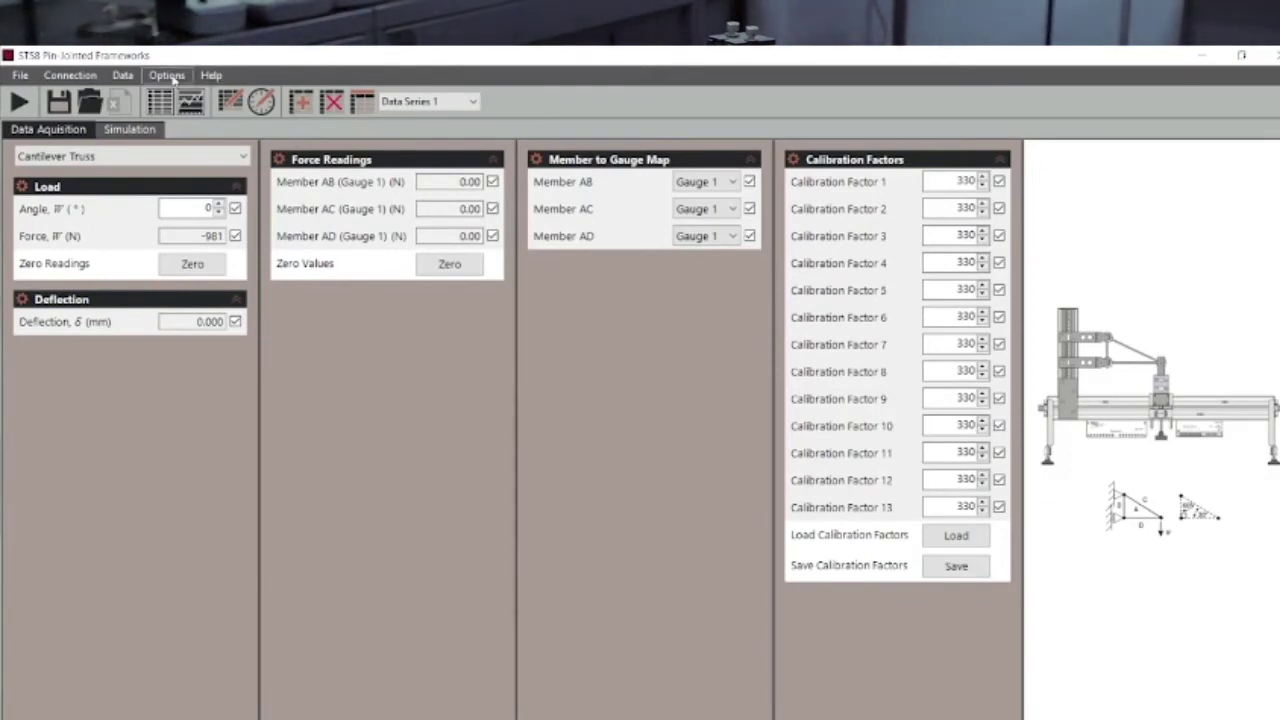
Look through the VDAS experiment chooser from the application options and close it unchanged.
{"action": "left_click", "coordinate": [167, 76]}
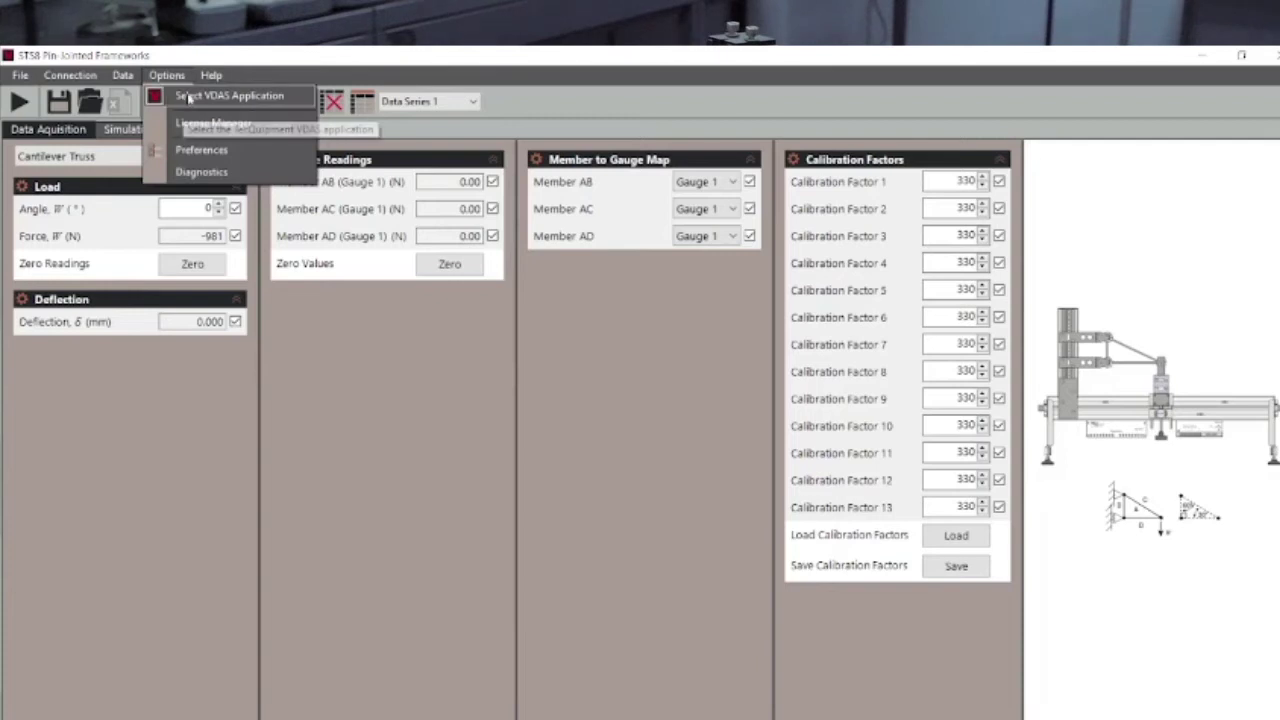
{"action": "left_click", "coordinate": [210, 96]}
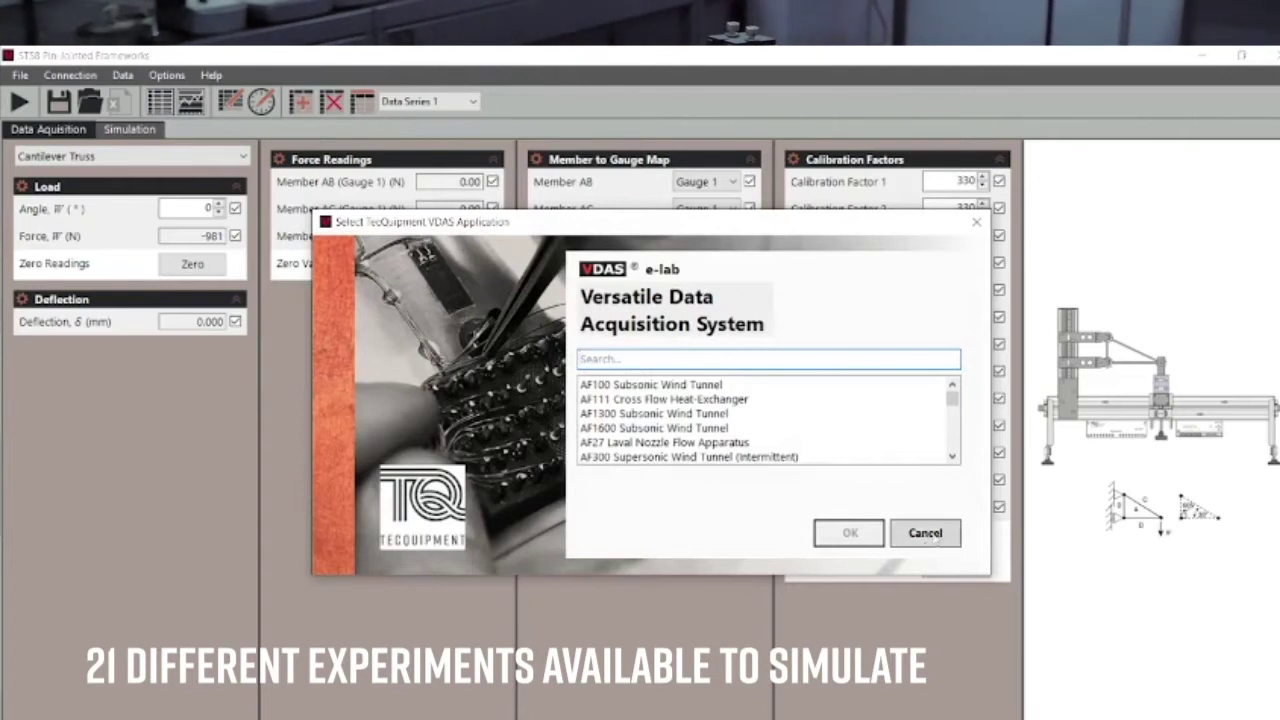
{"action": "left_click", "coordinate": [925, 533]}
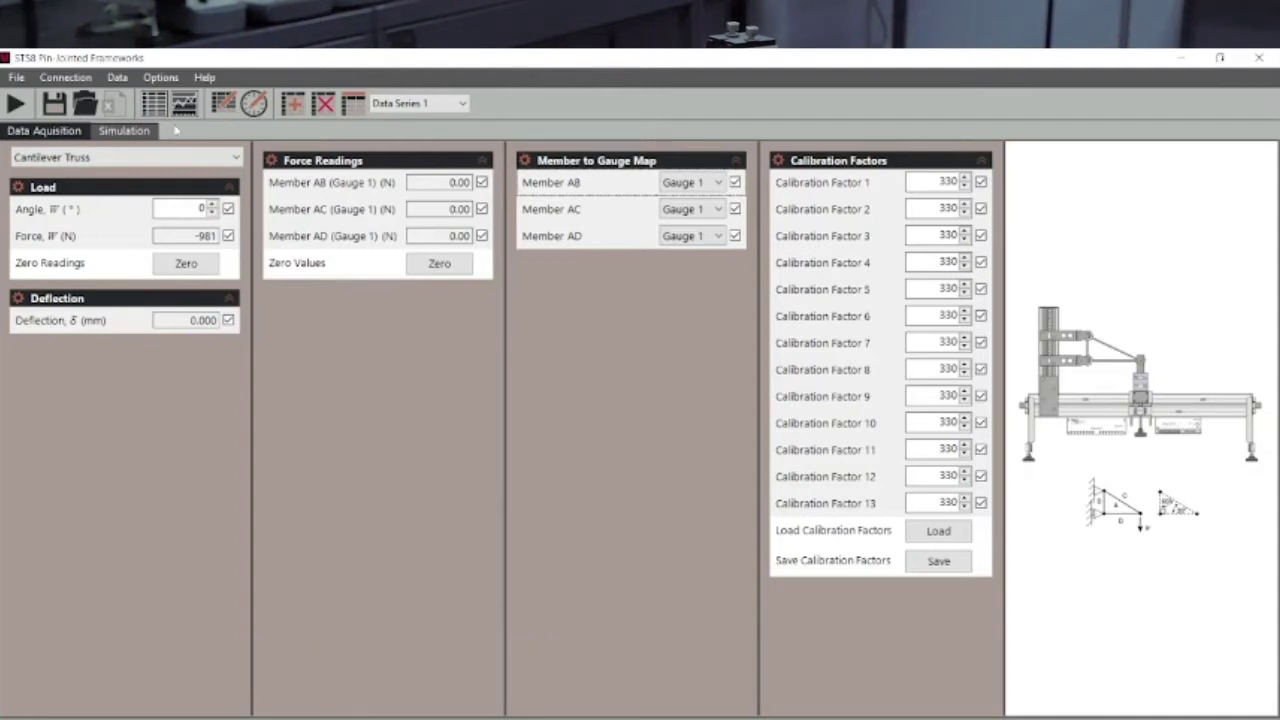
Switch to the Simulation view and select Roof Truss as the truss type.
{"action": "left_click", "coordinate": [125, 132]}
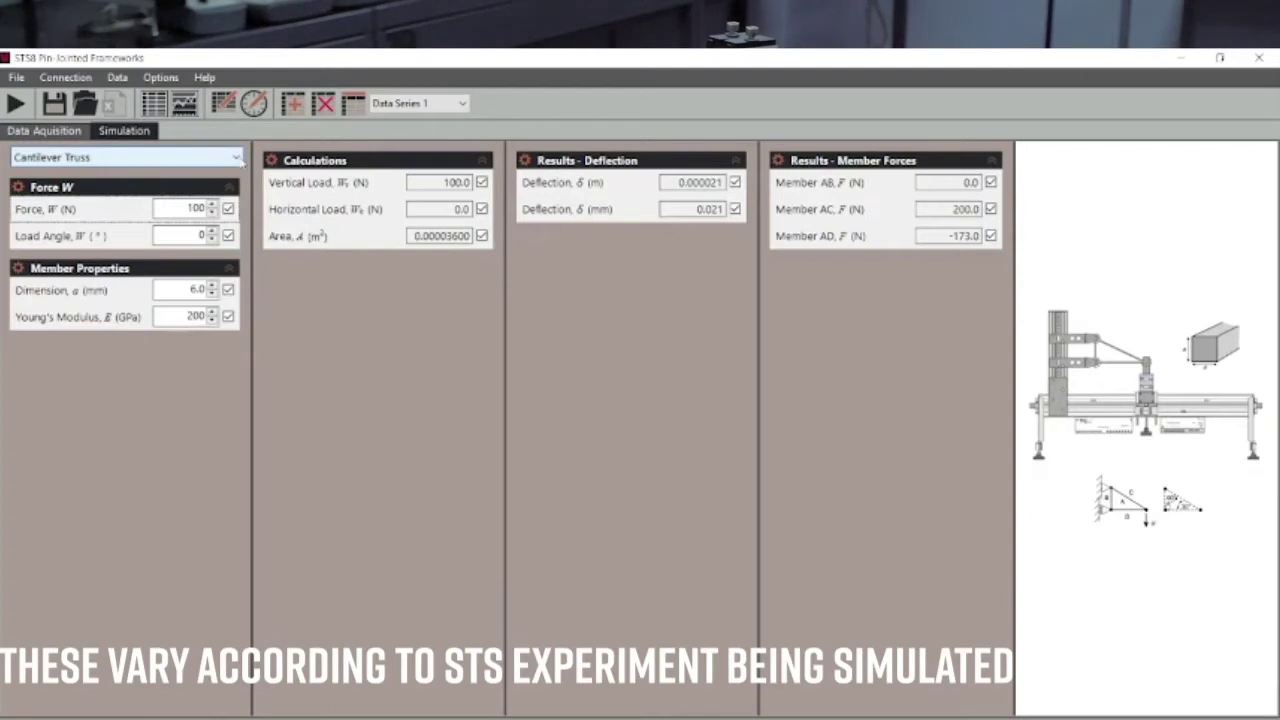
{"action": "left_click", "coordinate": [238, 158]}
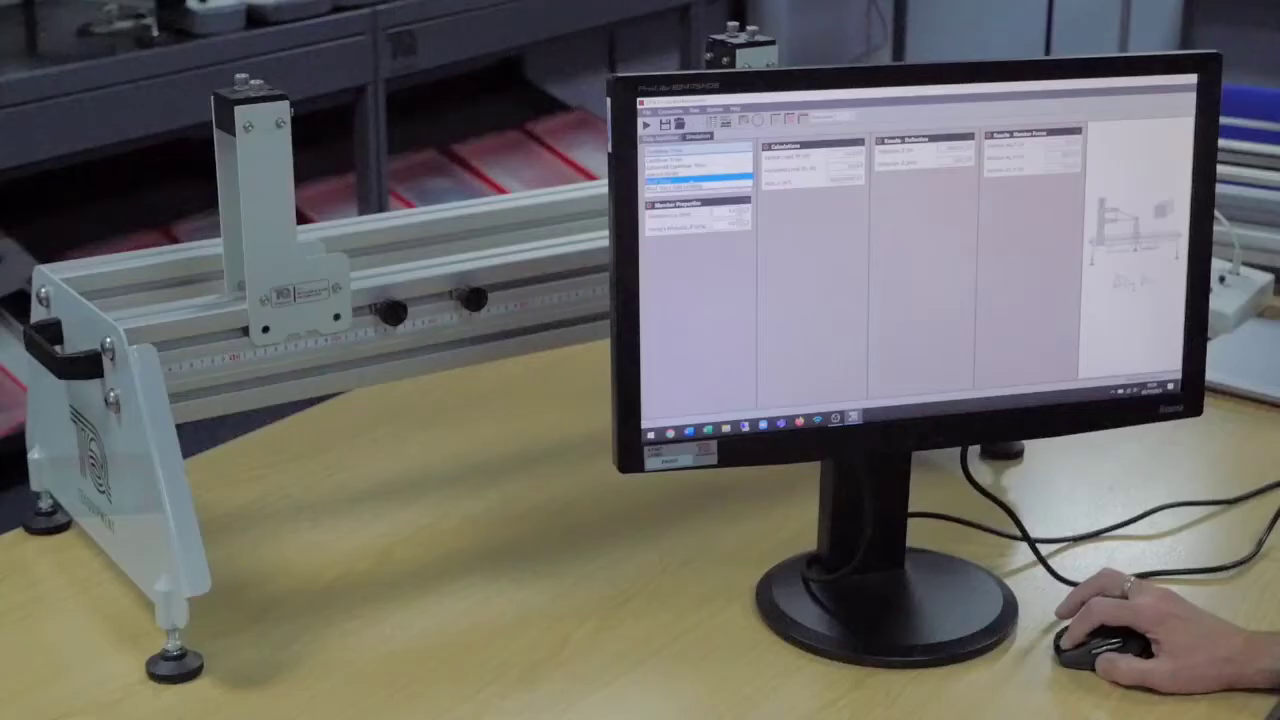
{"action": "left_click", "coordinate": [108, 218]}
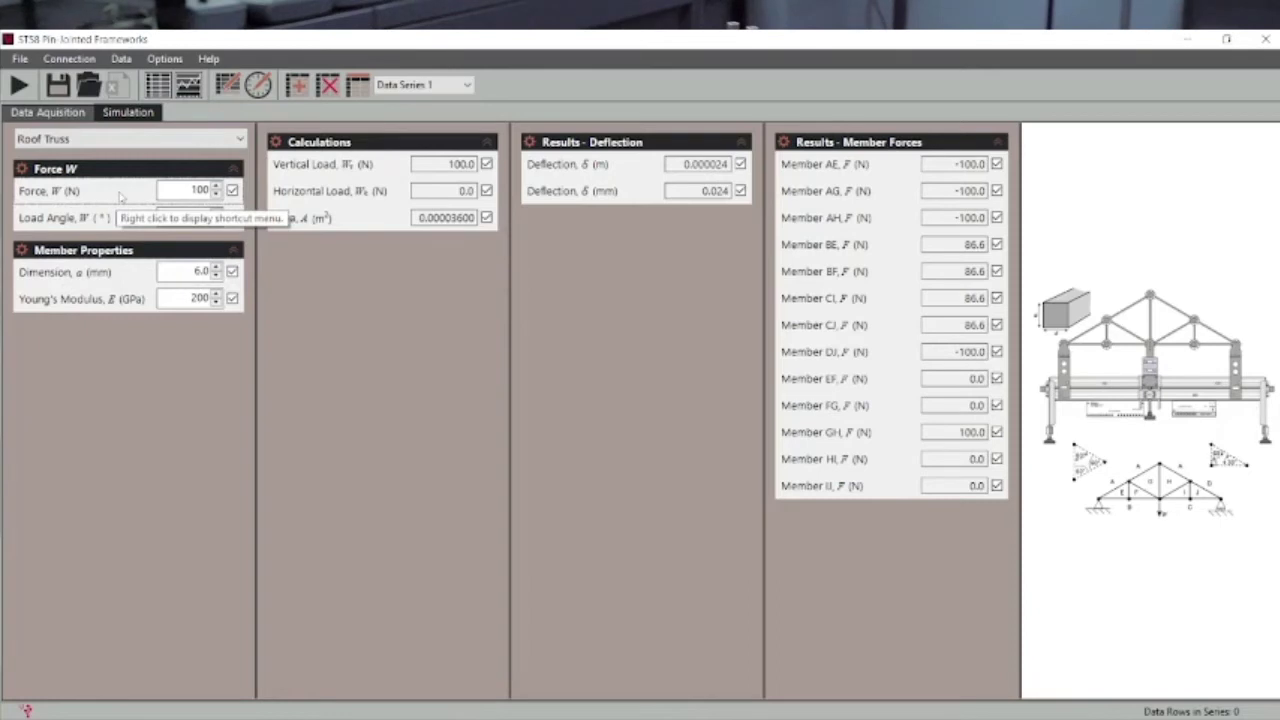
Show Force W and Vertical Load each as a large numeric display.
{"action": "right_click", "coordinate": [118, 196]}
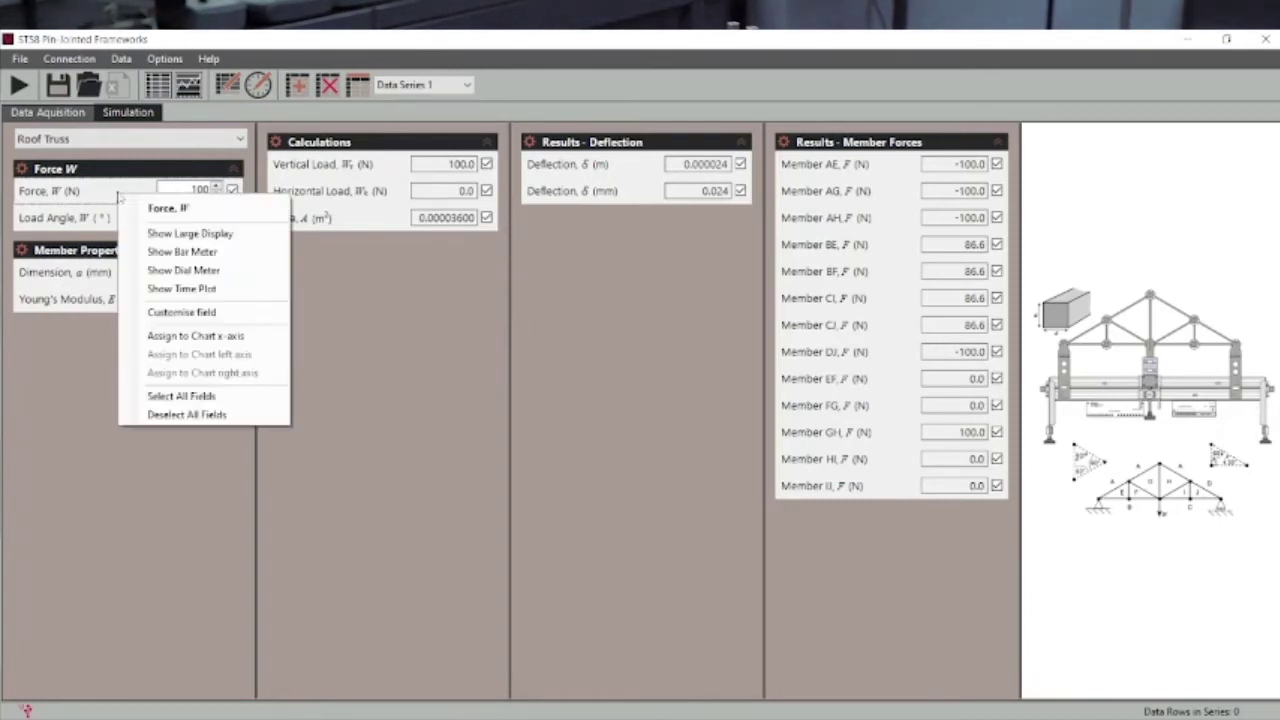
{"action": "left_click", "coordinate": [152, 236]}
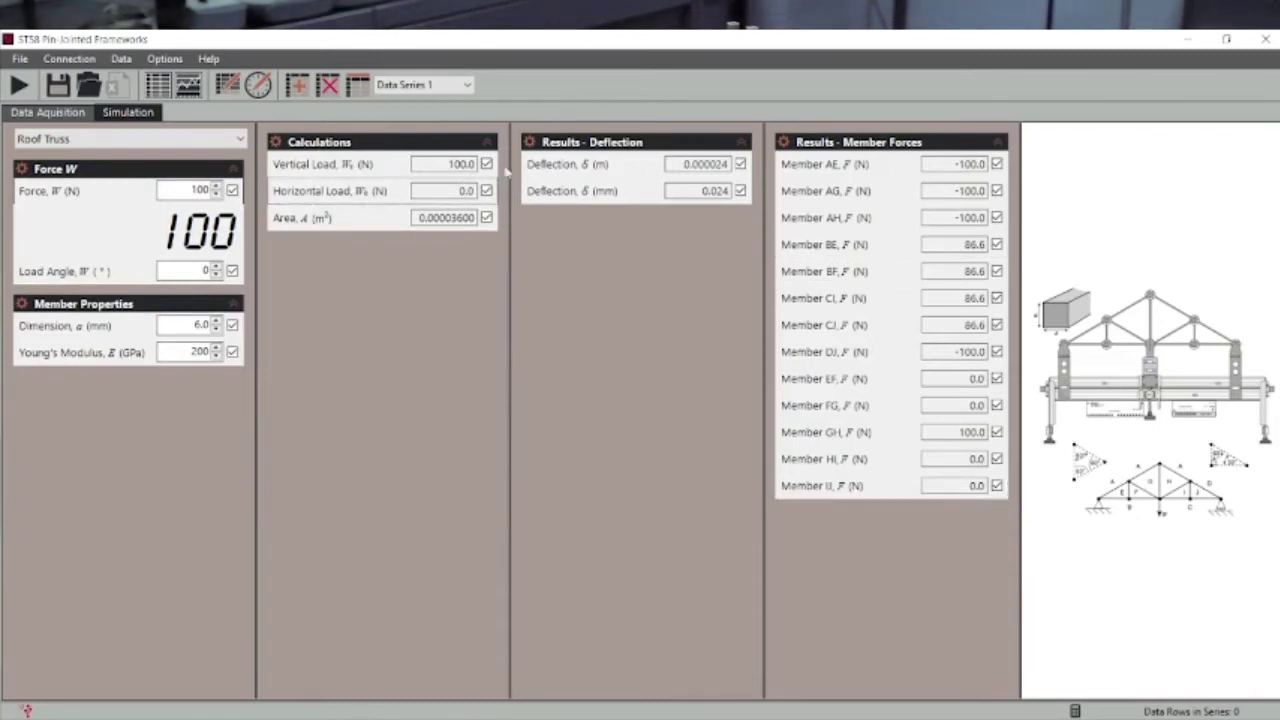
{"action": "right_click", "coordinate": [347, 165]}
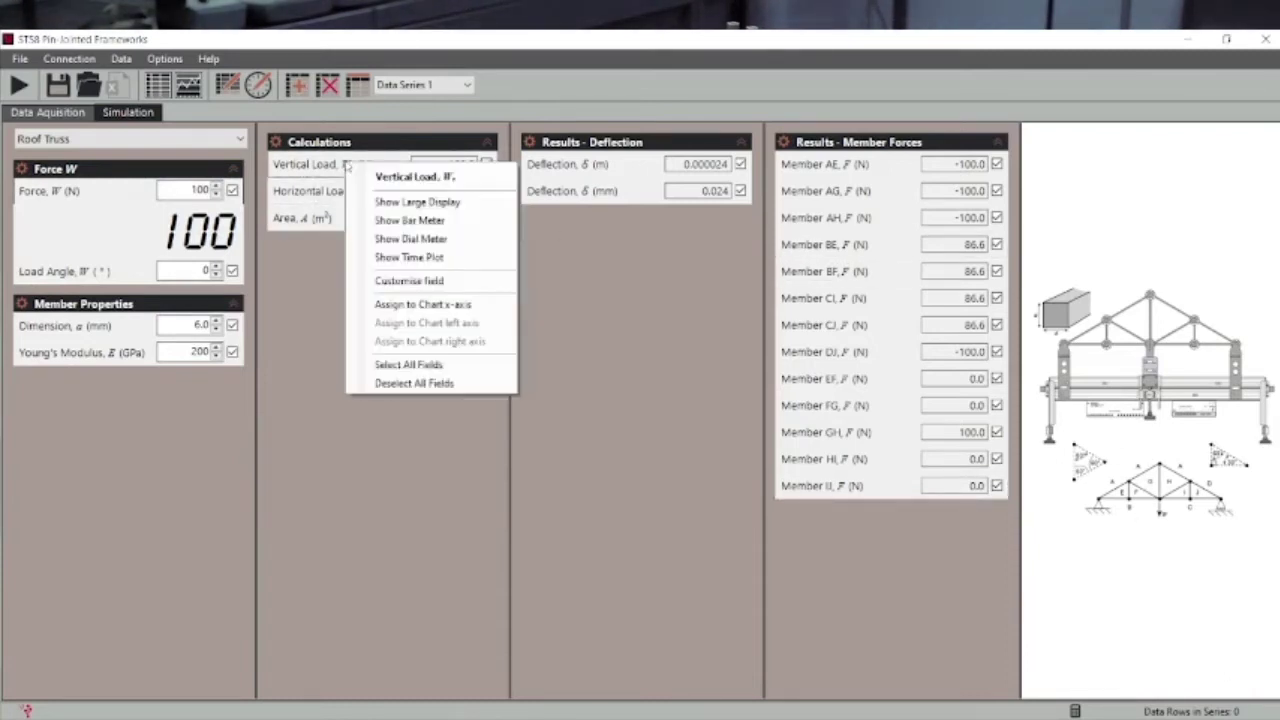
{"action": "left_click", "coordinate": [477, 203]}
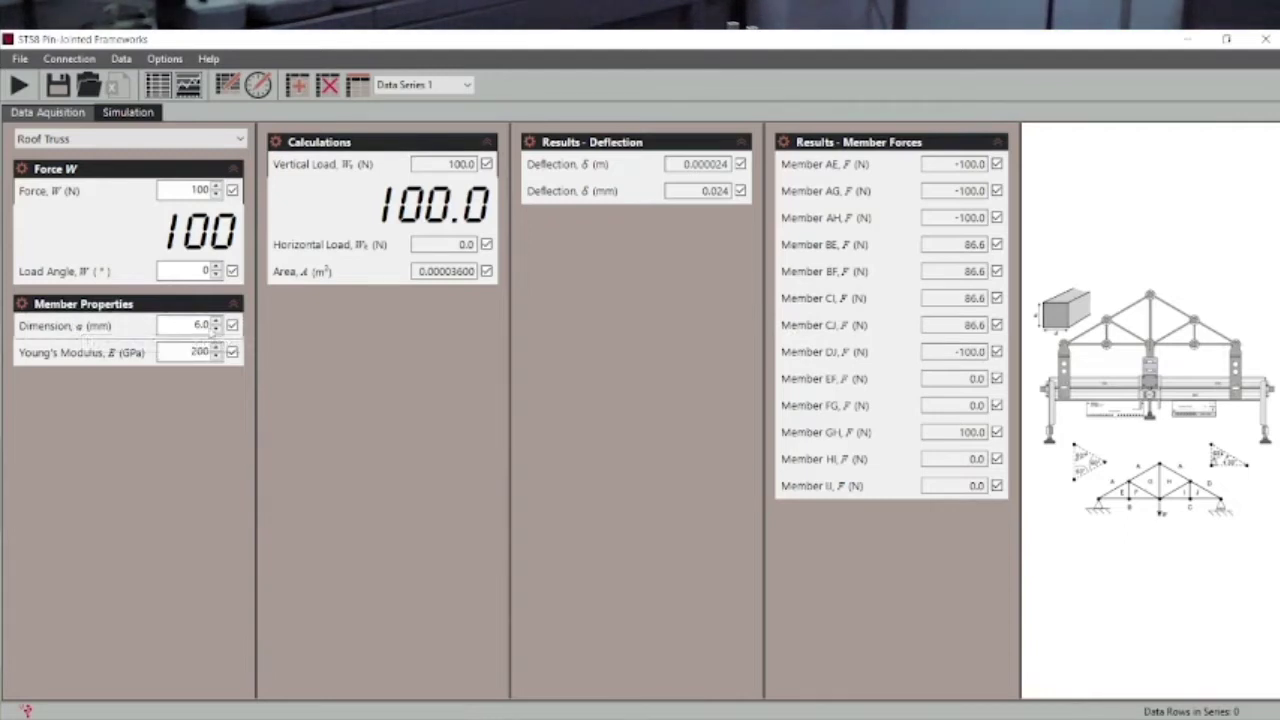
{"action": "left_click", "coordinate": [216, 322]}
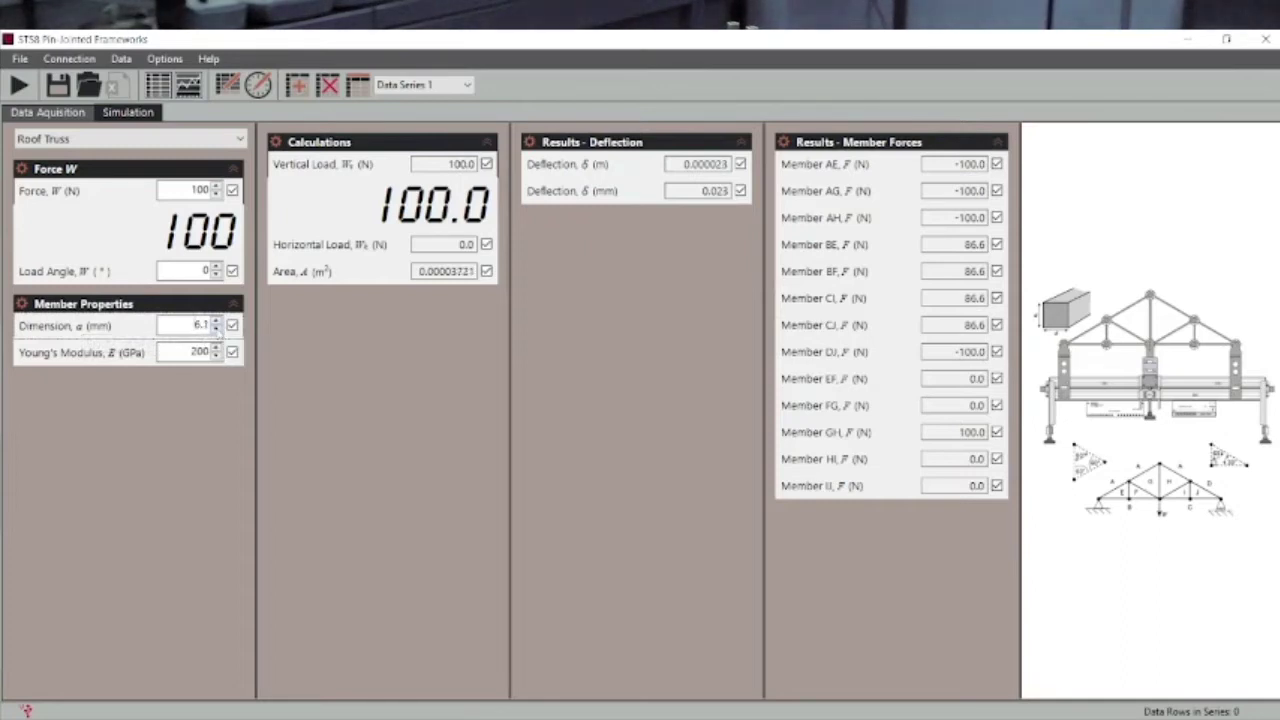
{"action": "left_click", "coordinate": [215, 329]}
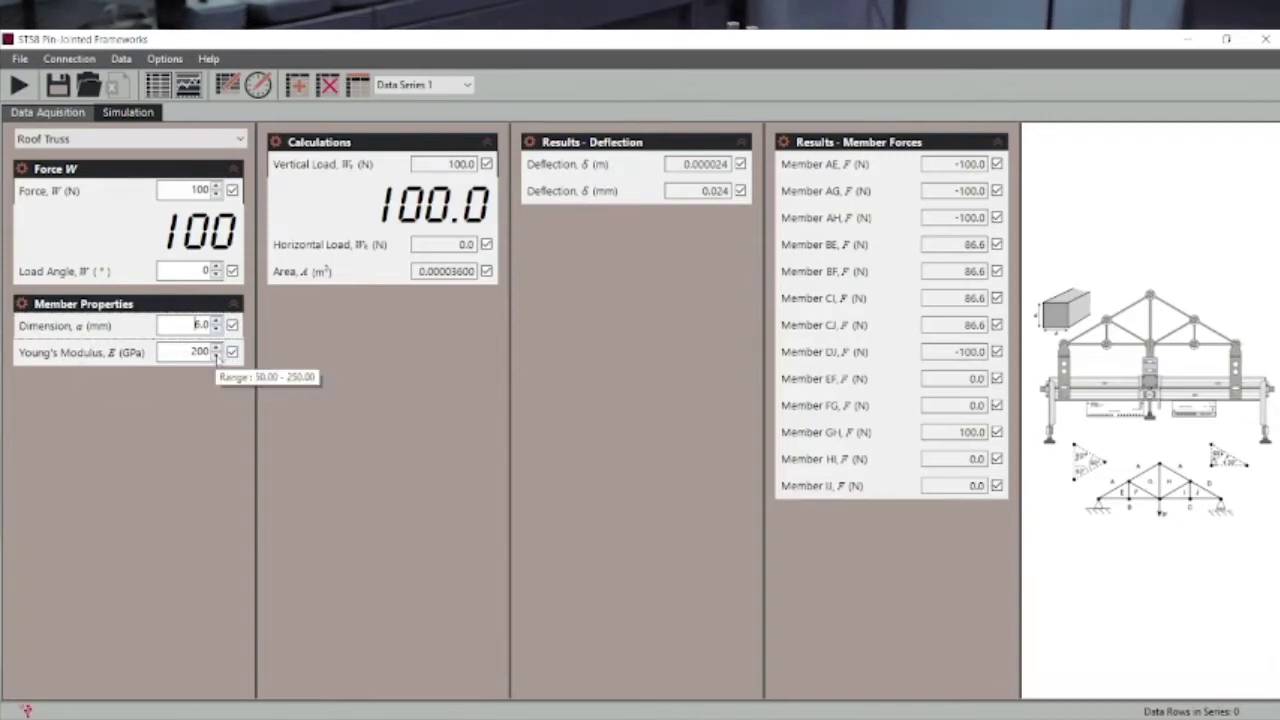
{"action": "left_click", "coordinate": [216, 356]}
{"action": "left_click", "coordinate": [216, 356]}
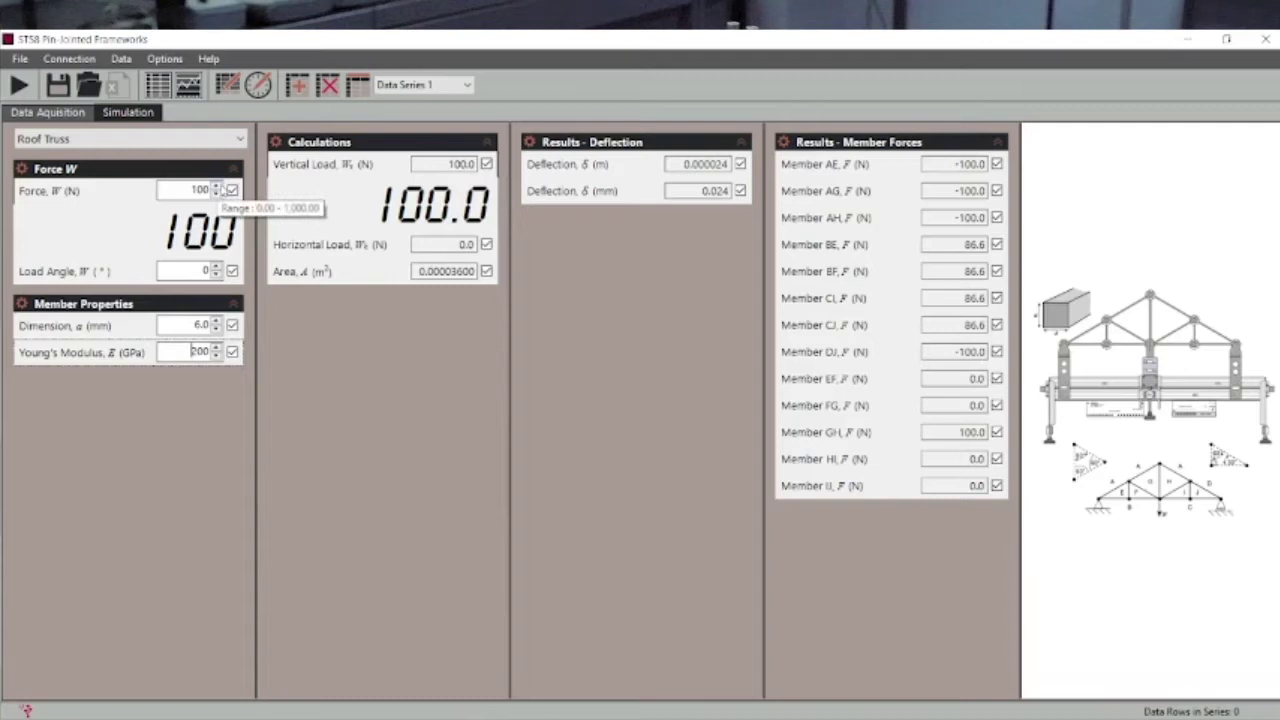
Raise Force W from 100 N to 130 N and record the first data row.
{"action": "left_click", "coordinate": [216, 186]}
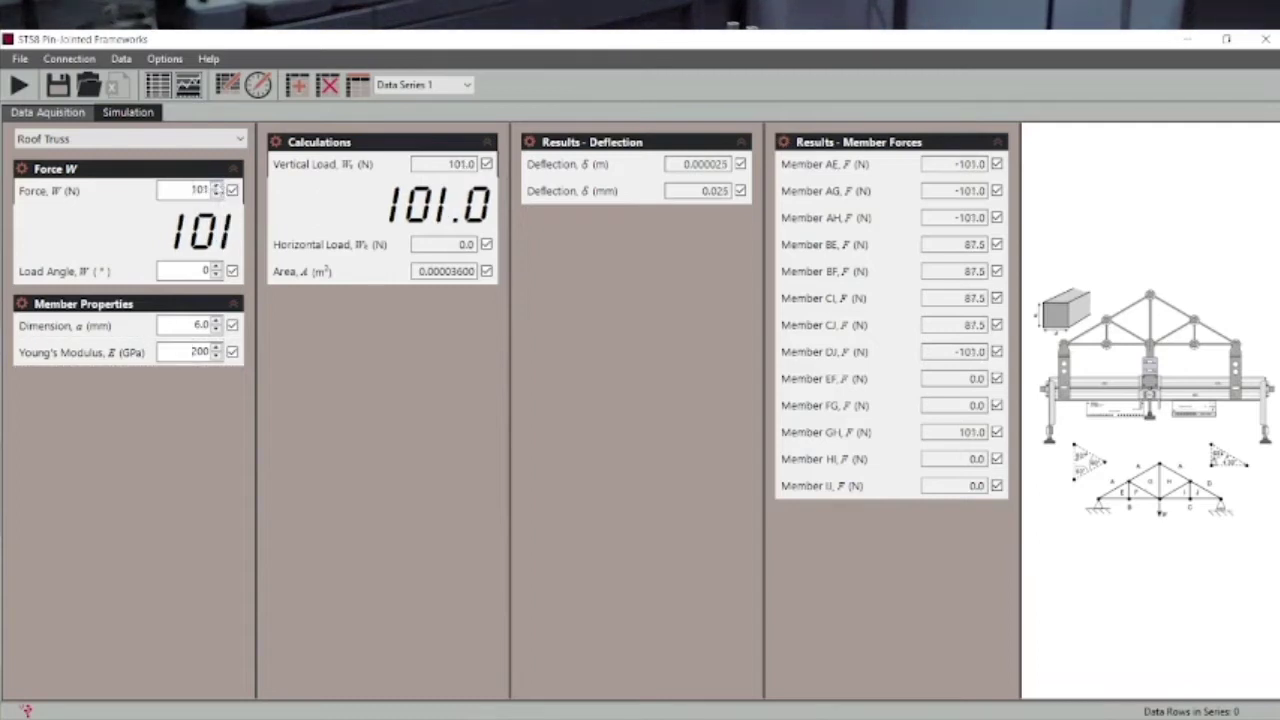
{"action": "left_click", "coordinate": [216, 186]}
{"action": "left_click", "coordinate": [216, 186]}
{"action": "left_click", "coordinate": [216, 186]}
{"action": "left_click", "coordinate": [216, 186]}
{"action": "left_click", "coordinate": [216, 186]}
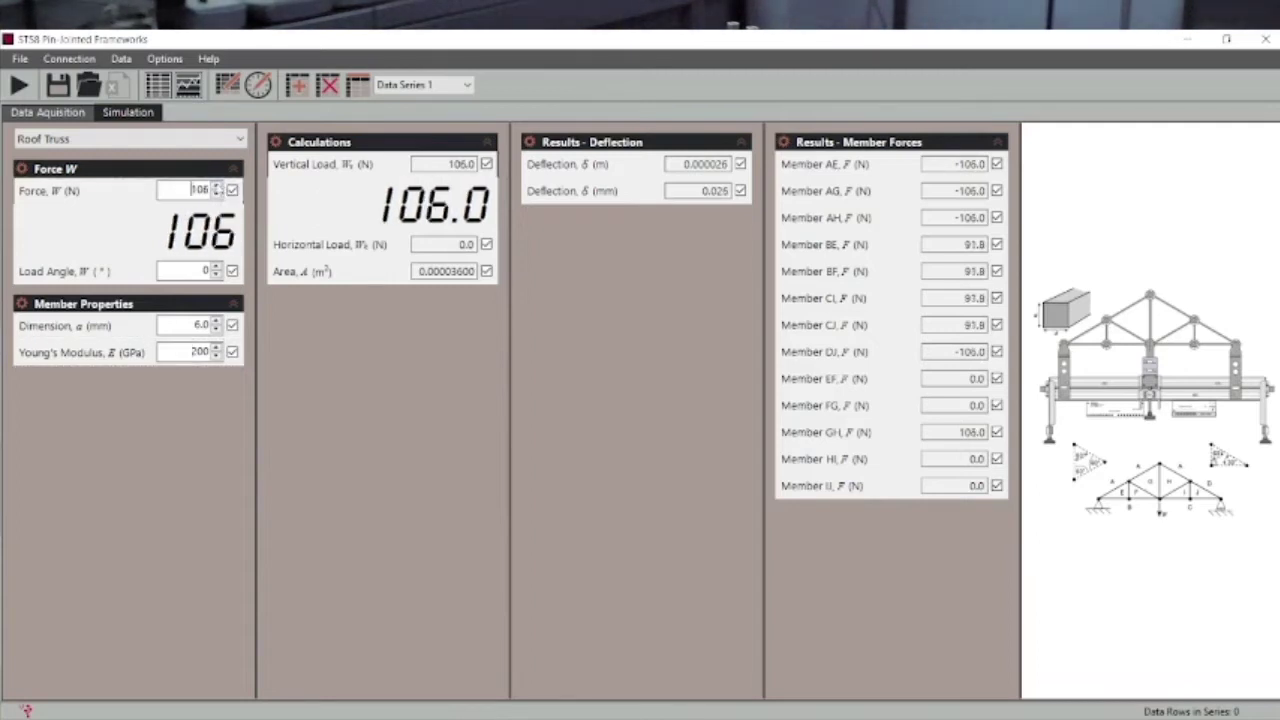
{"action": "left_click", "coordinate": [216, 186]}
{"action": "left_click", "coordinate": [216, 186]}
{"action": "left_click", "coordinate": [216, 186]}
{"action": "left_click", "coordinate": [216, 186]}
{"action": "left_click", "coordinate": [216, 186]}
{"action": "left_click", "coordinate": [216, 186]}
{"action": "left_click", "coordinate": [216, 186]}
{"action": "left_click", "coordinate": [216, 186]}
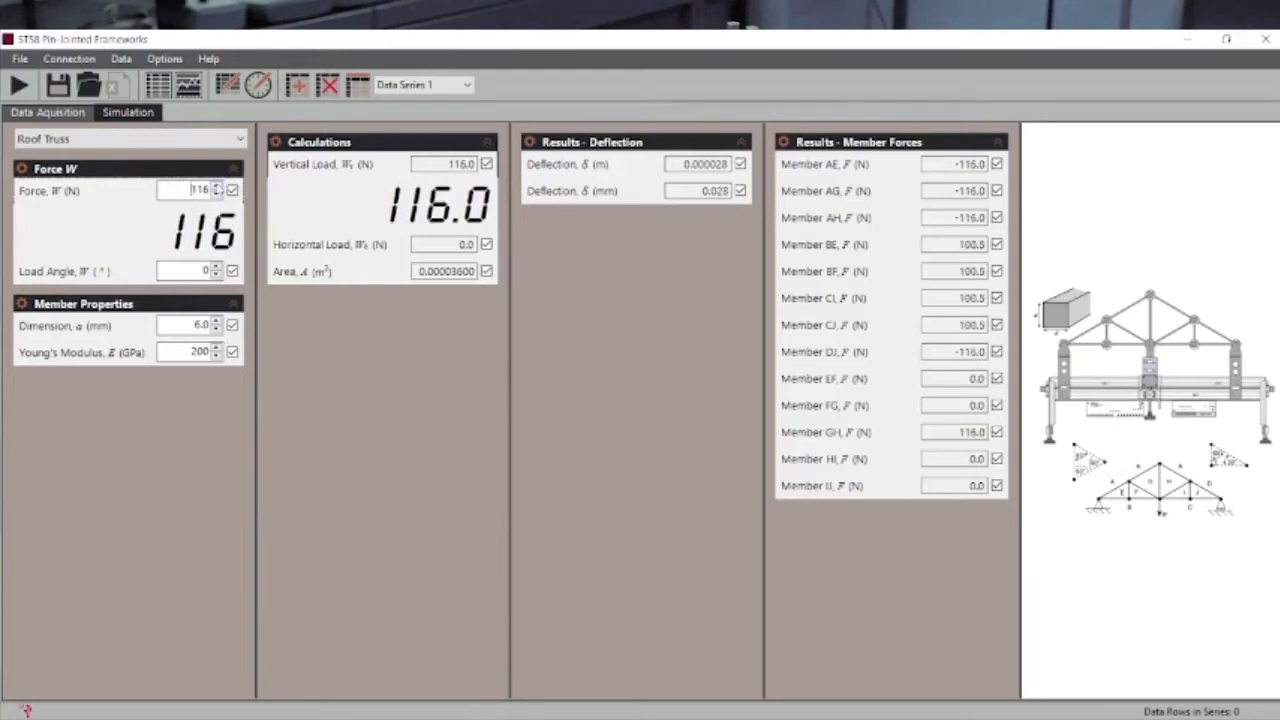
{"action": "double_click", "coordinate": [216, 186]}
{"action": "double_click", "coordinate": [216, 186]}
{"action": "left_click", "coordinate": [216, 186]}
{"action": "double_click", "coordinate": [216, 186]}
{"action": "double_click", "coordinate": [216, 186]}
{"action": "left_click", "coordinate": [216, 186]}
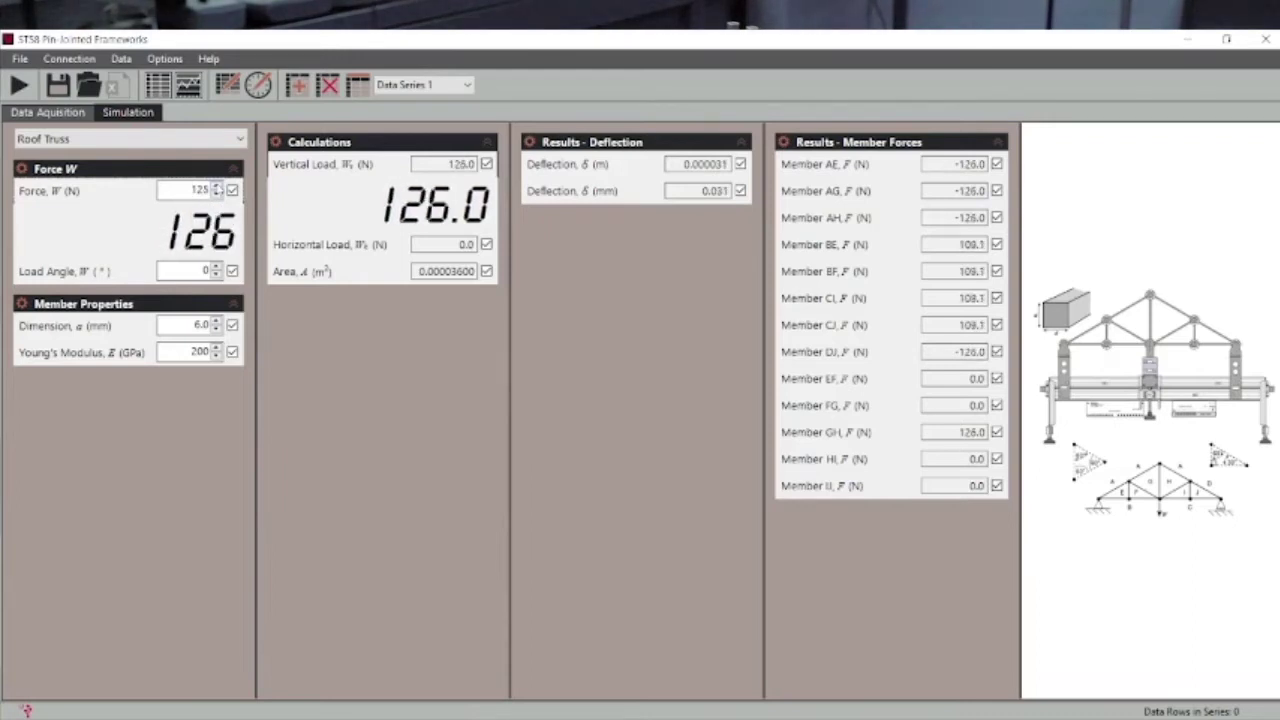
{"action": "double_click", "coordinate": [216, 186]}
{"action": "double_click", "coordinate": [216, 186]}
{"action": "left_click", "coordinate": [216, 186]}
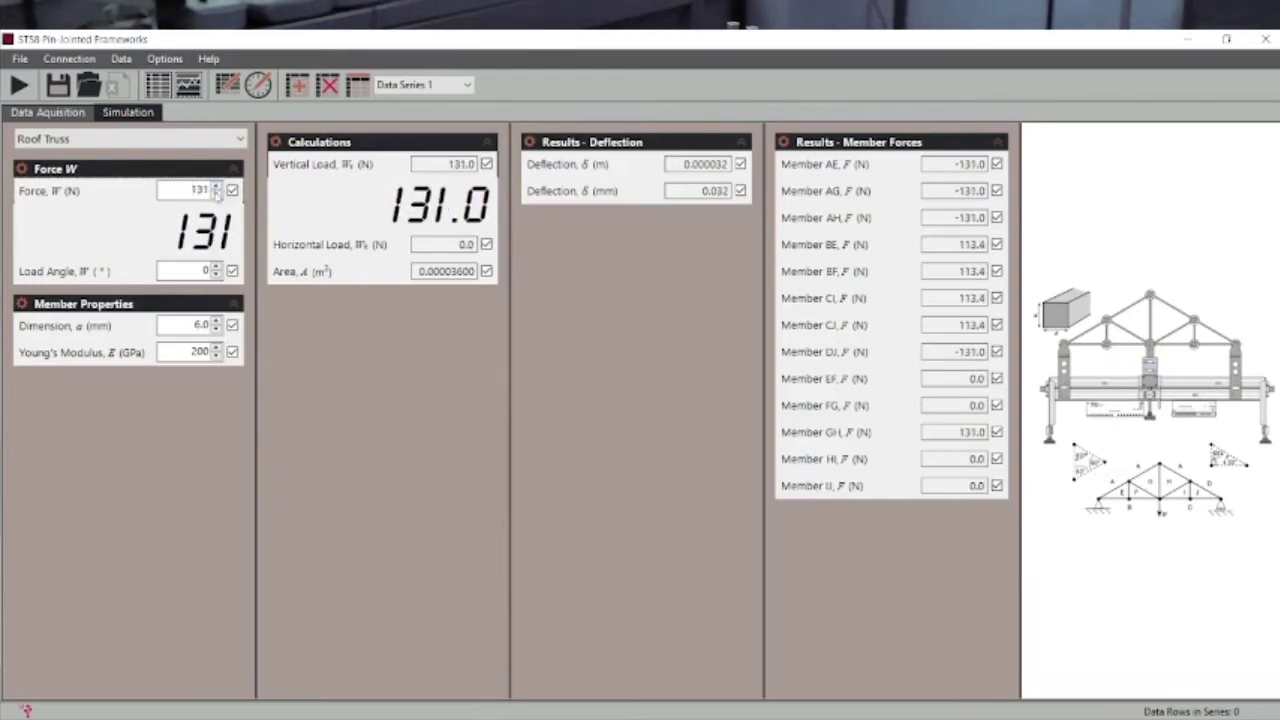
{"action": "left_click", "coordinate": [216, 194]}
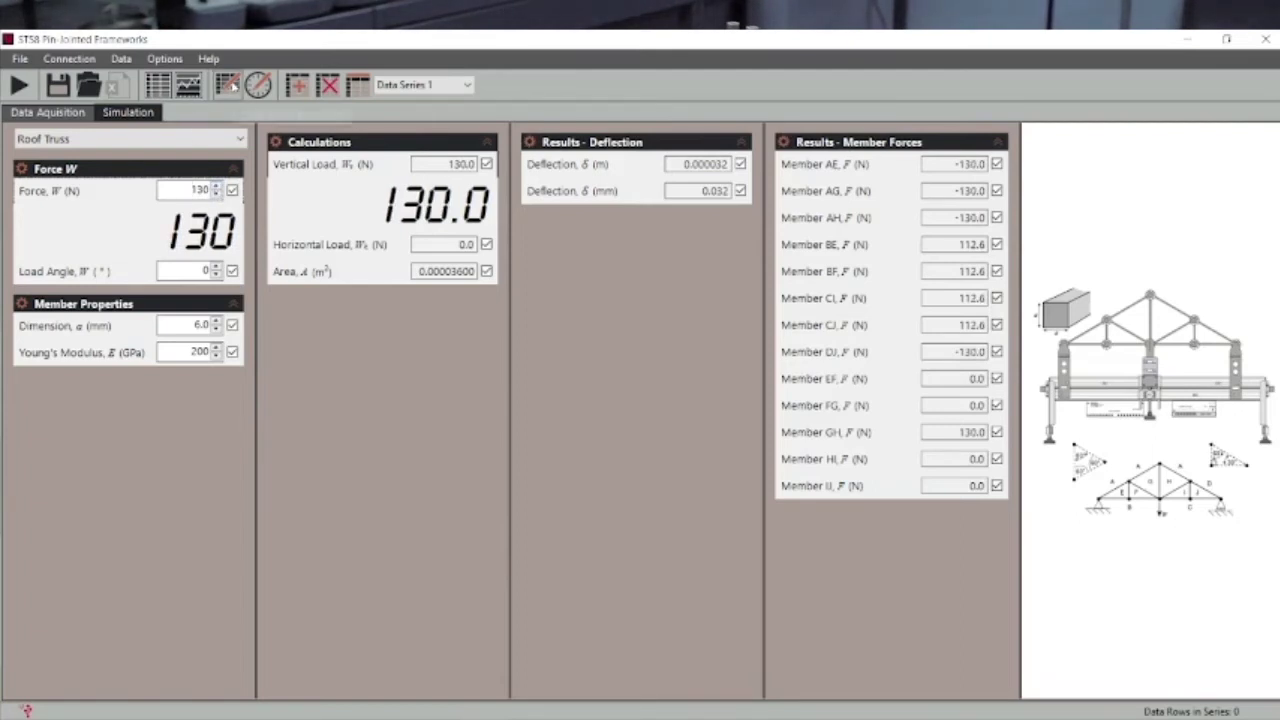
{"action": "left_click", "coordinate": [230, 88]}
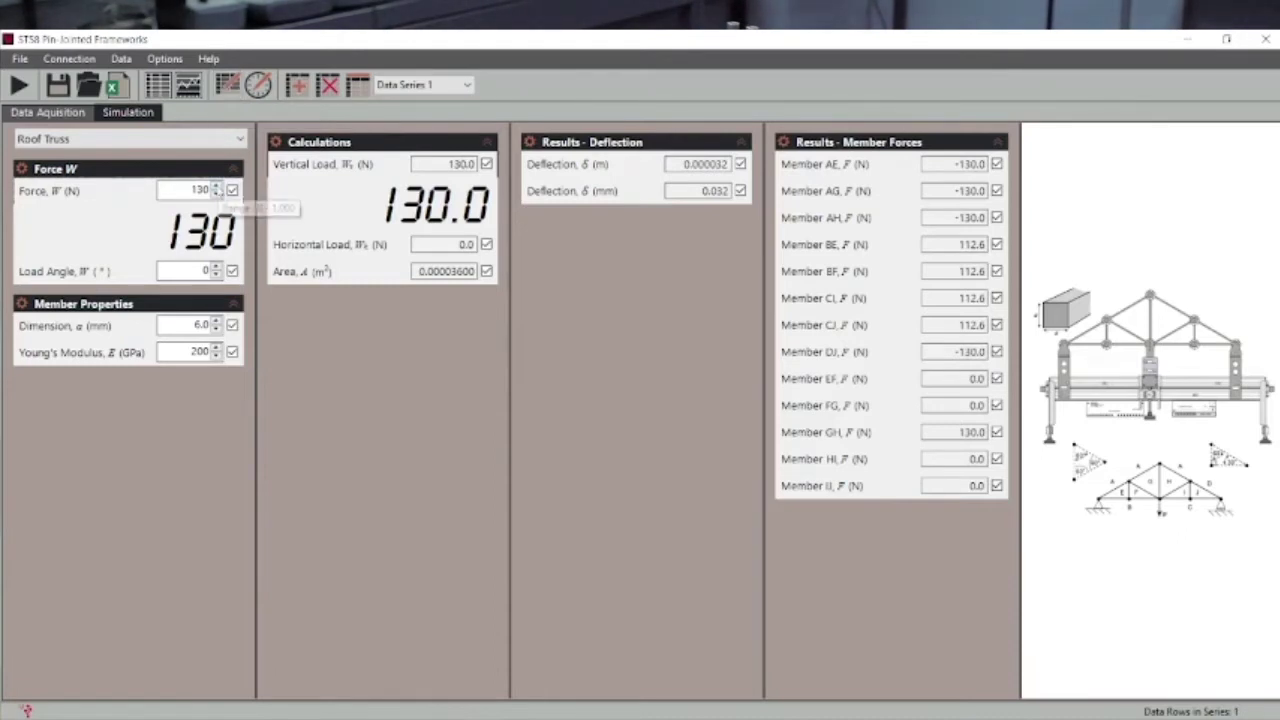
Record a second row at 144 N, then raise Force W to 157 N and record a third.
{"action": "scroll", "coordinate": [193, 189], "scroll_direction": "up", "scroll_amount": 7}
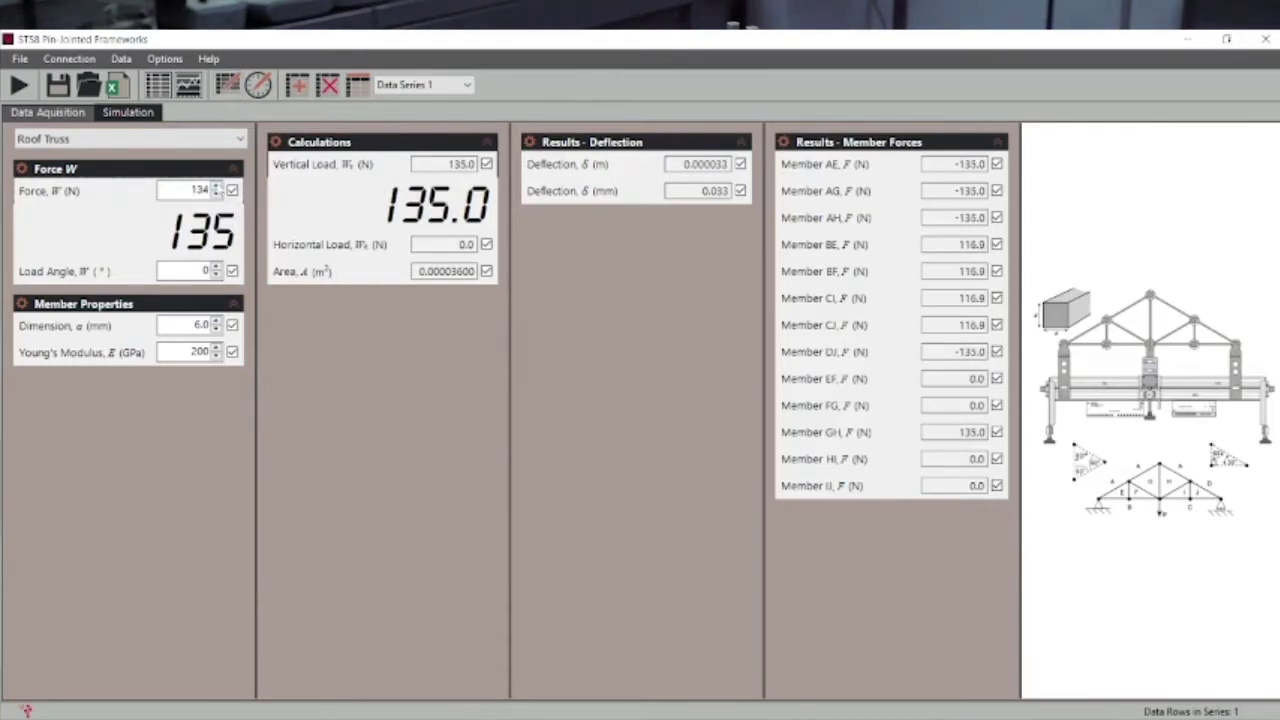
{"action": "scroll", "coordinate": [193, 189], "scroll_direction": "up", "scroll_amount": 7}
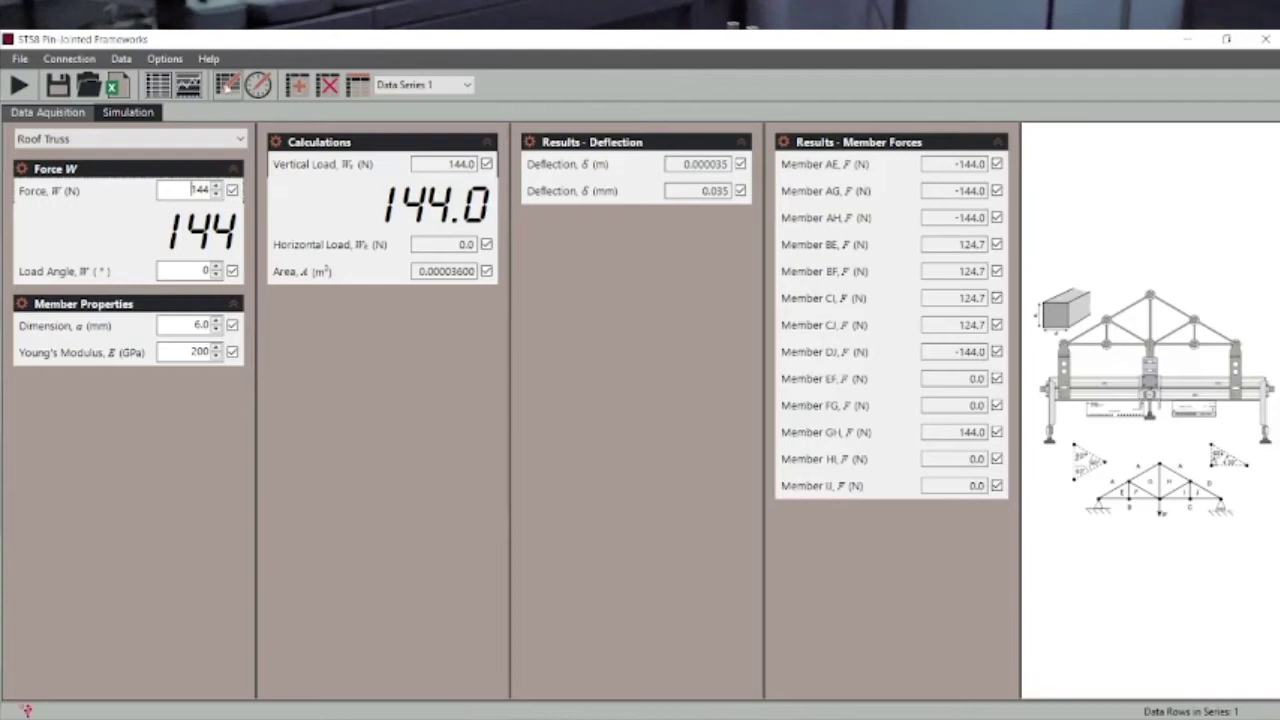
{"action": "key", "text": "Return"}
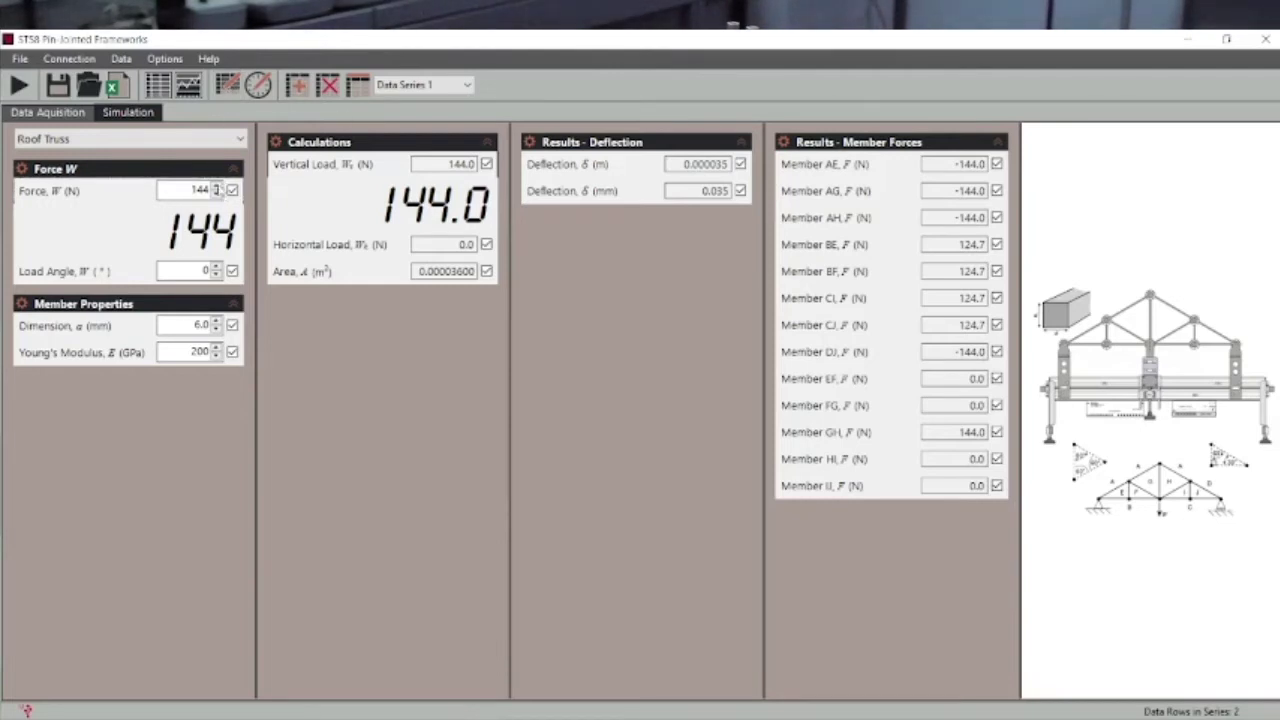
{"action": "left_click", "coordinate": [216, 186]}
{"action": "left_click", "coordinate": [216, 186]}
{"action": "left_click", "coordinate": [216, 186]}
{"action": "left_click", "coordinate": [216, 186]}
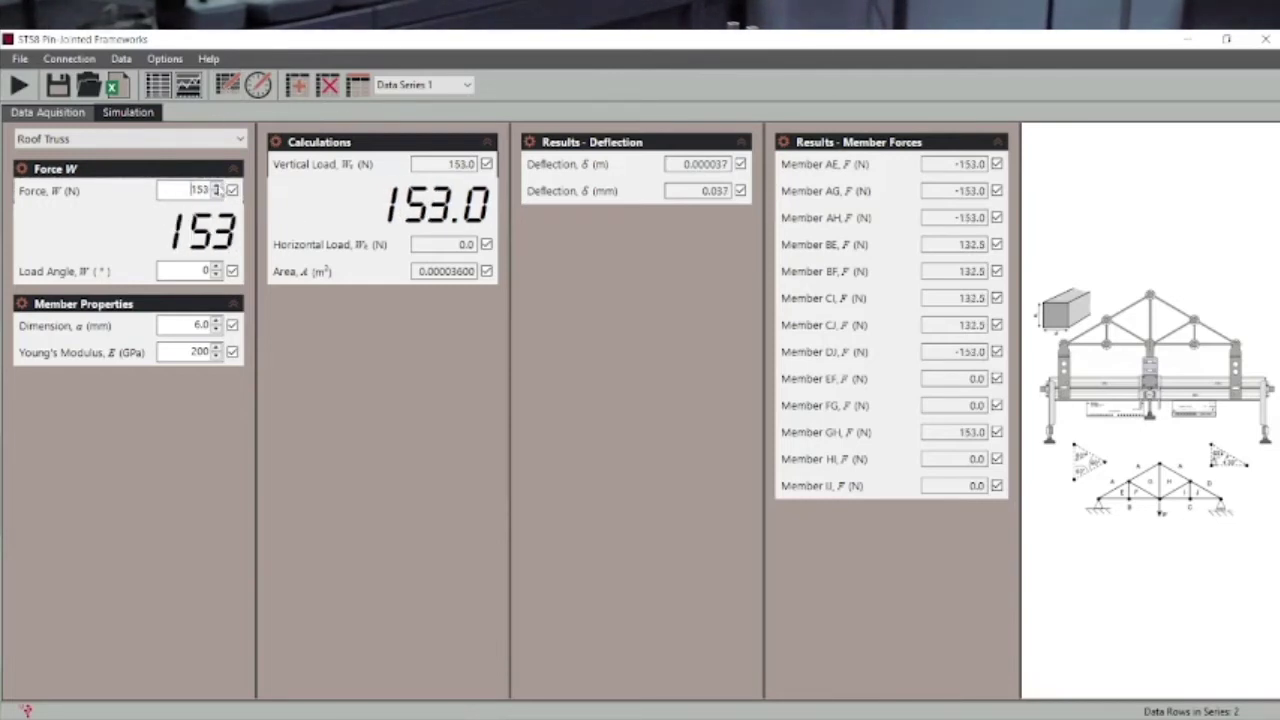
{"action": "left_click", "coordinate": [216, 186]}
{"action": "left_click", "coordinate": [216, 186]}
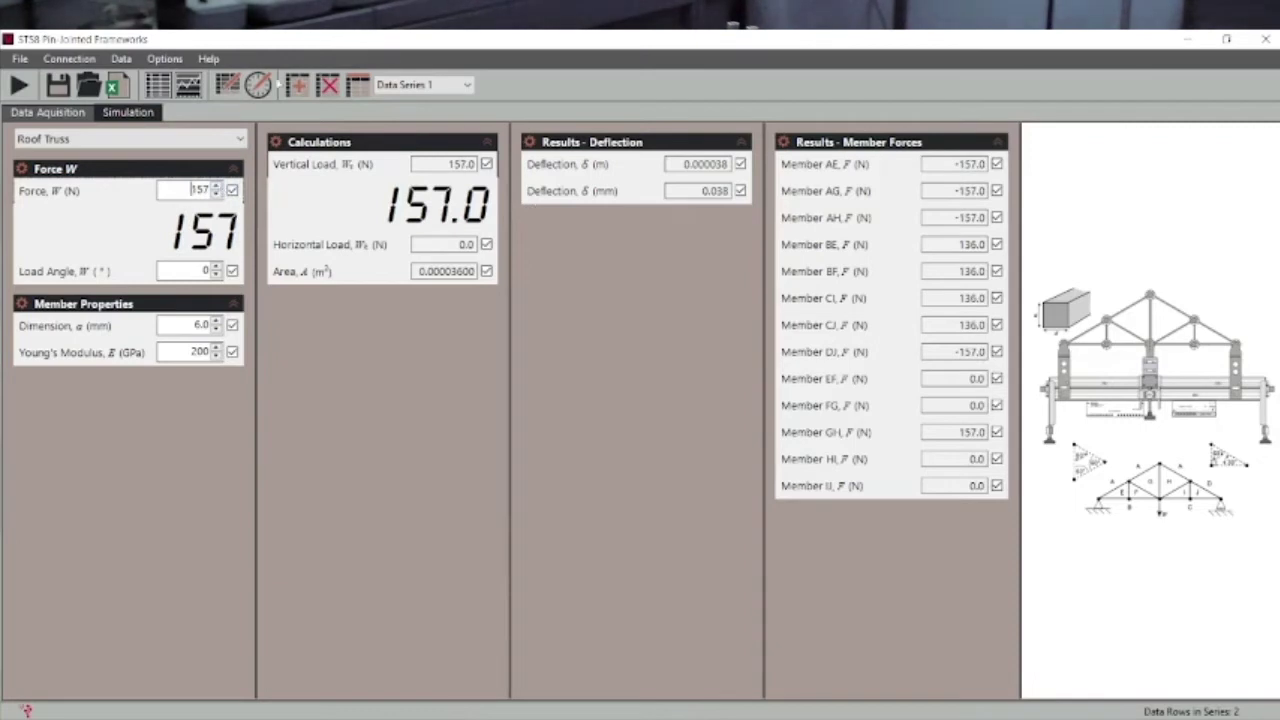
{"action": "left_click", "coordinate": [227, 84]}
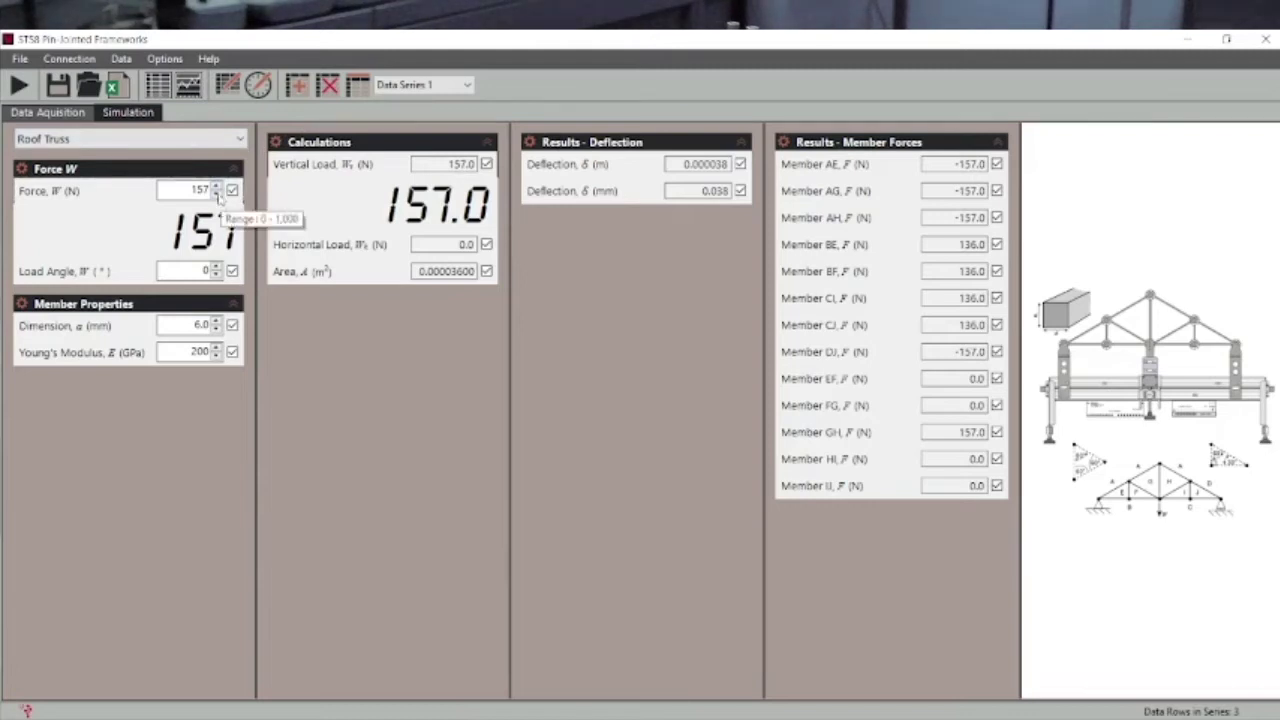
{"action": "scroll", "coordinate": [224, 199], "scroll_direction": "down", "scroll_amount": 3}
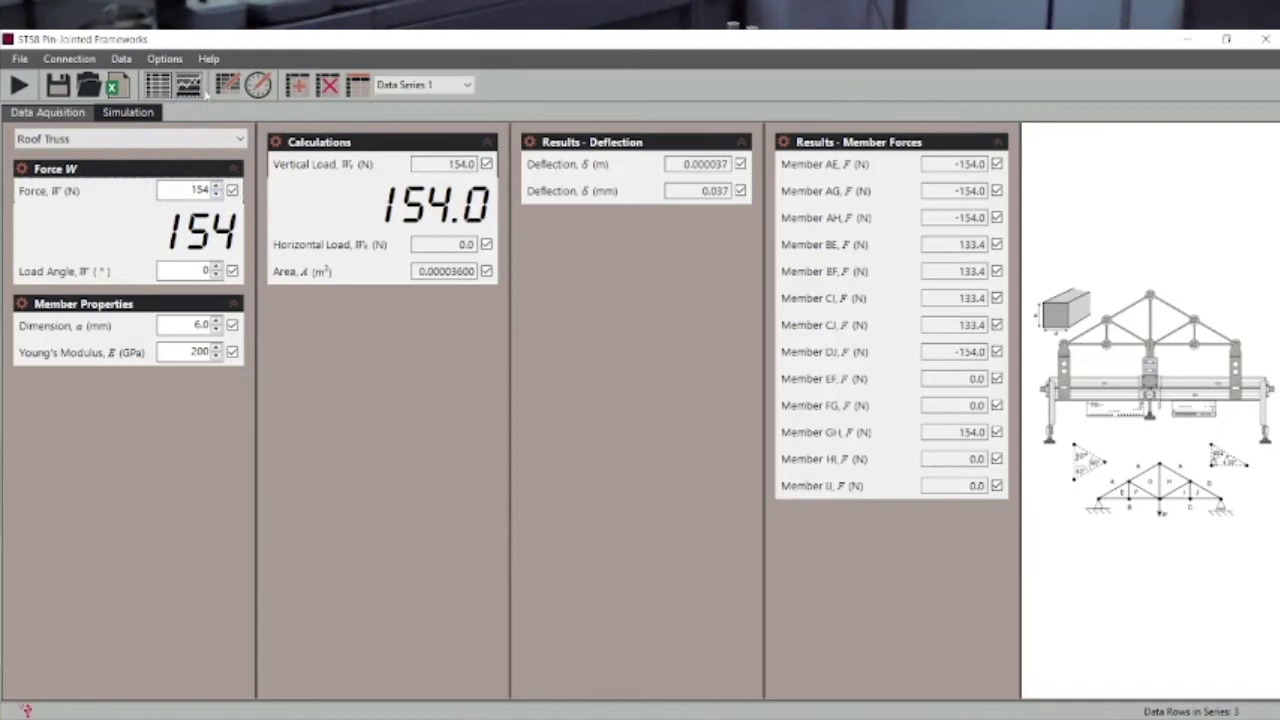
{"action": "left_click", "coordinate": [187, 86]}
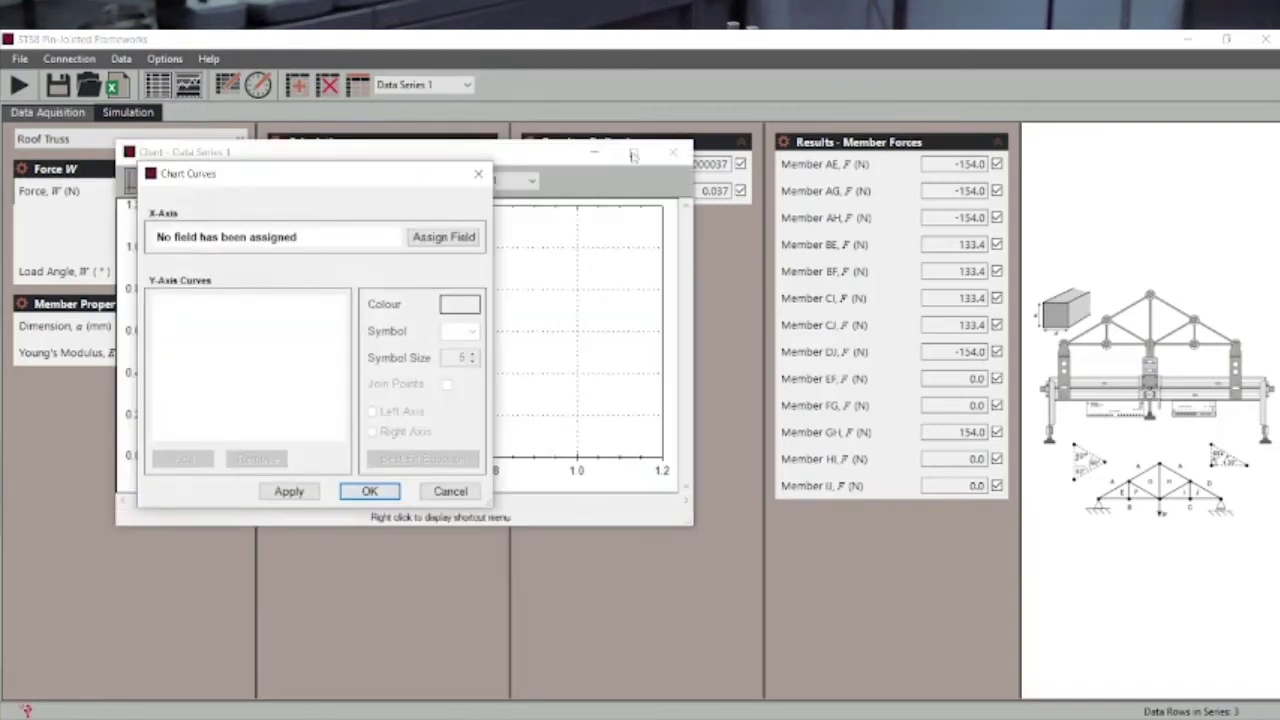
{"action": "left_click", "coordinate": [478, 174]}
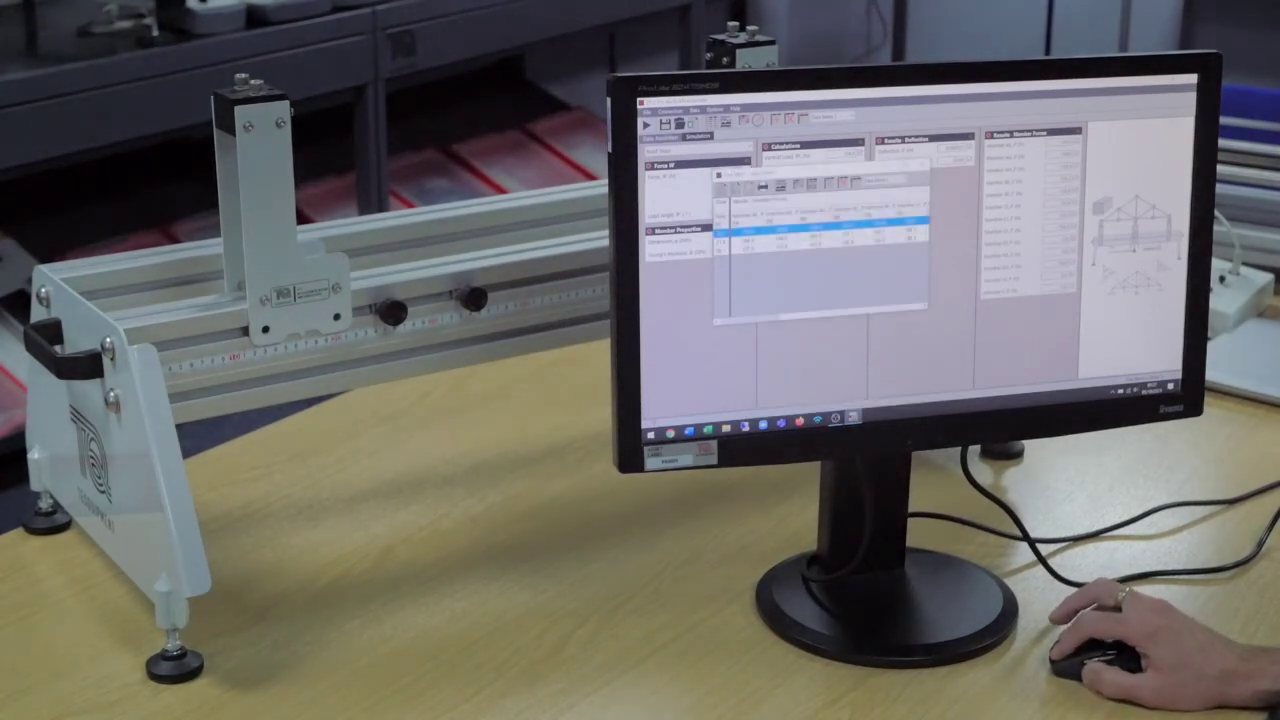
{"action": "scroll", "coordinate": [820, 250], "scroll_direction": "left", "scroll_amount": 3}
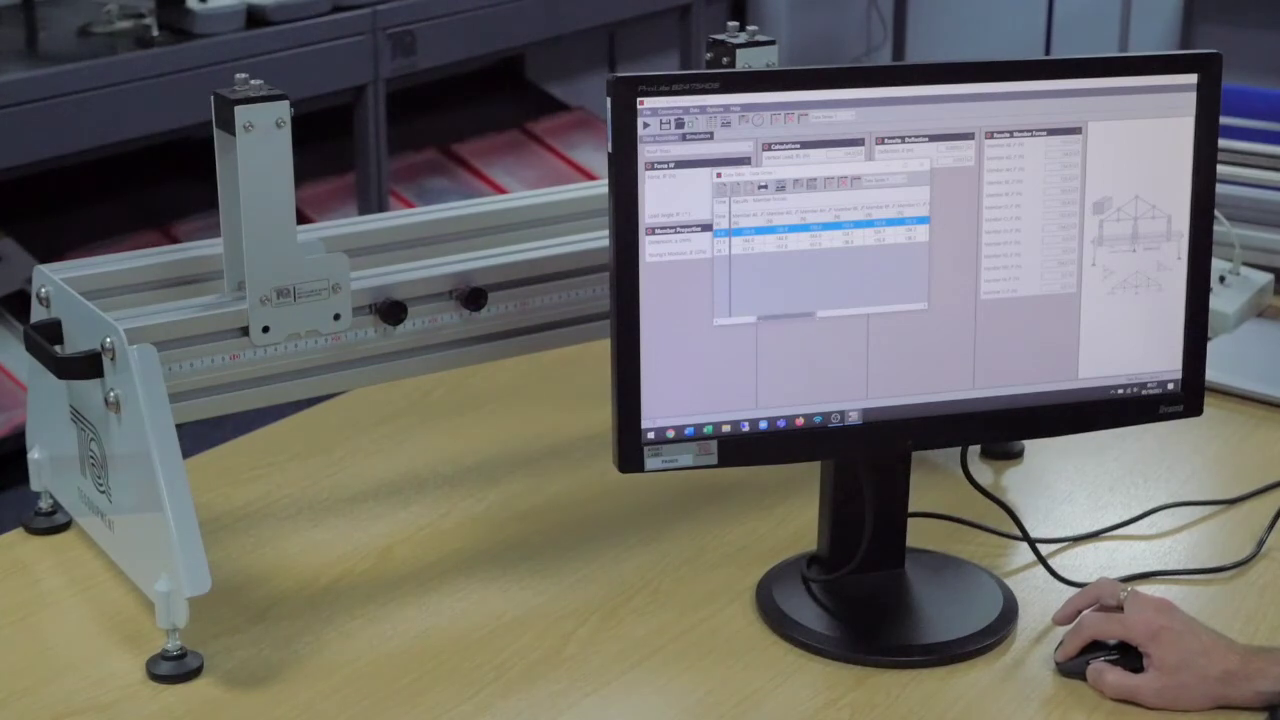
{"action": "scroll", "coordinate": [820, 250], "scroll_direction": "left", "scroll_amount": 2}
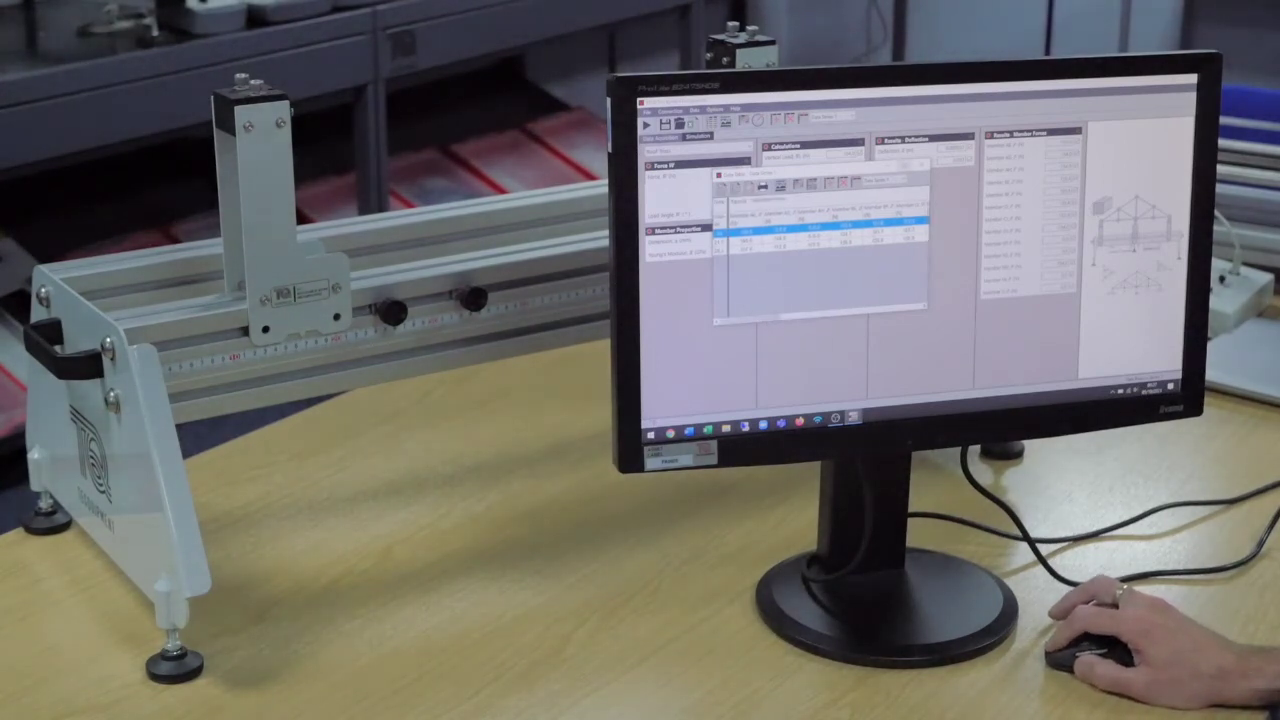
{"action": "left_click", "coordinate": [888, 166]}
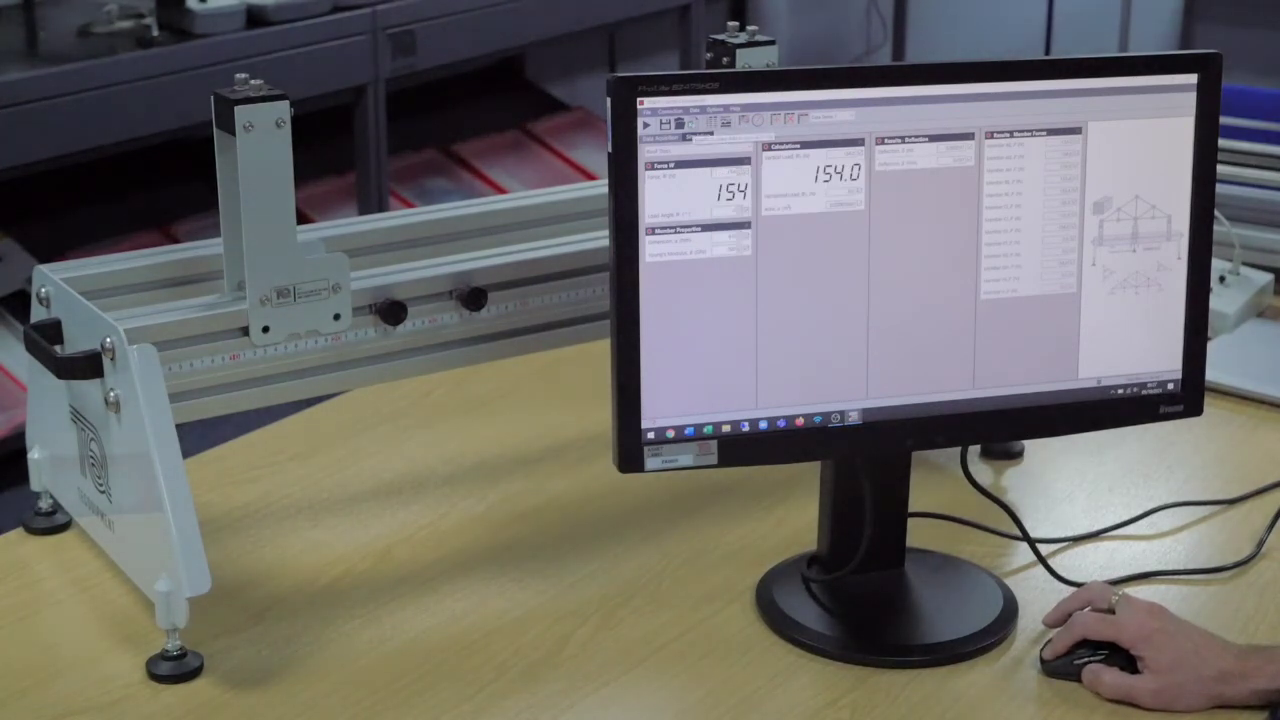
Export the recorded Data Series 1 rows to Excel as STS8Data.xlsx.
{"action": "left_click", "coordinate": [680, 124]}
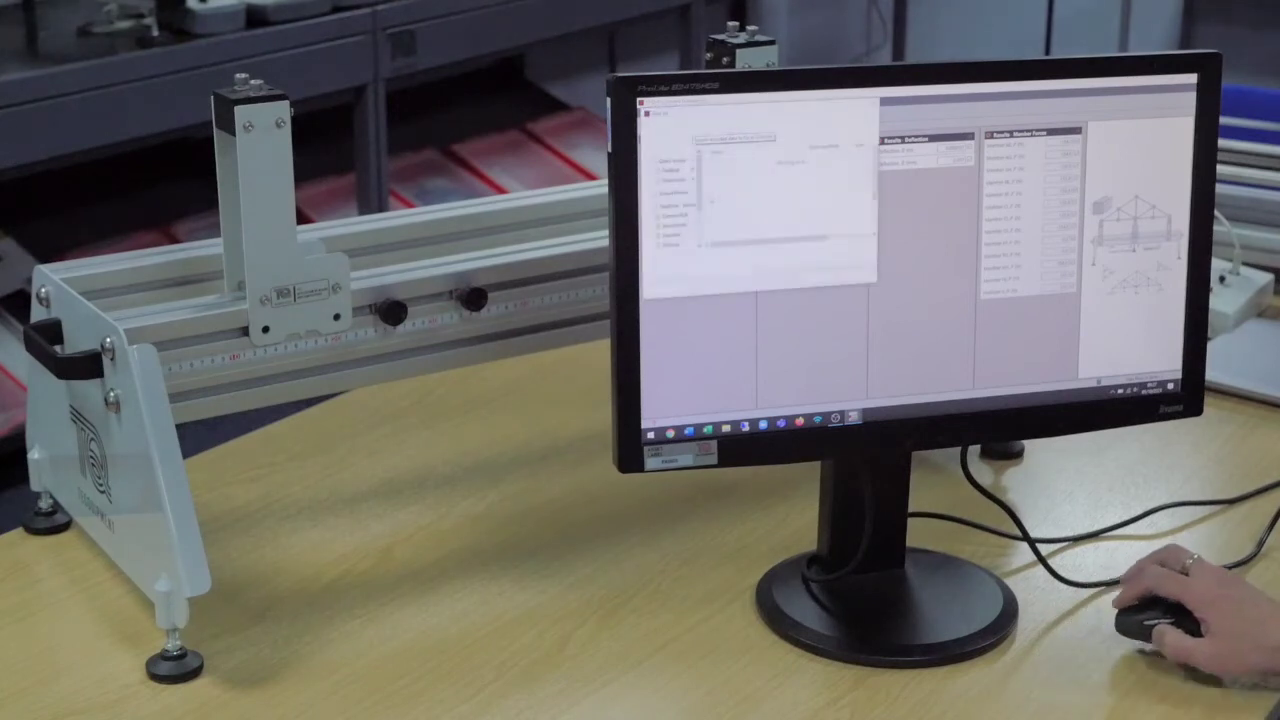
{"action": "left_click", "coordinate": [706, 257]}
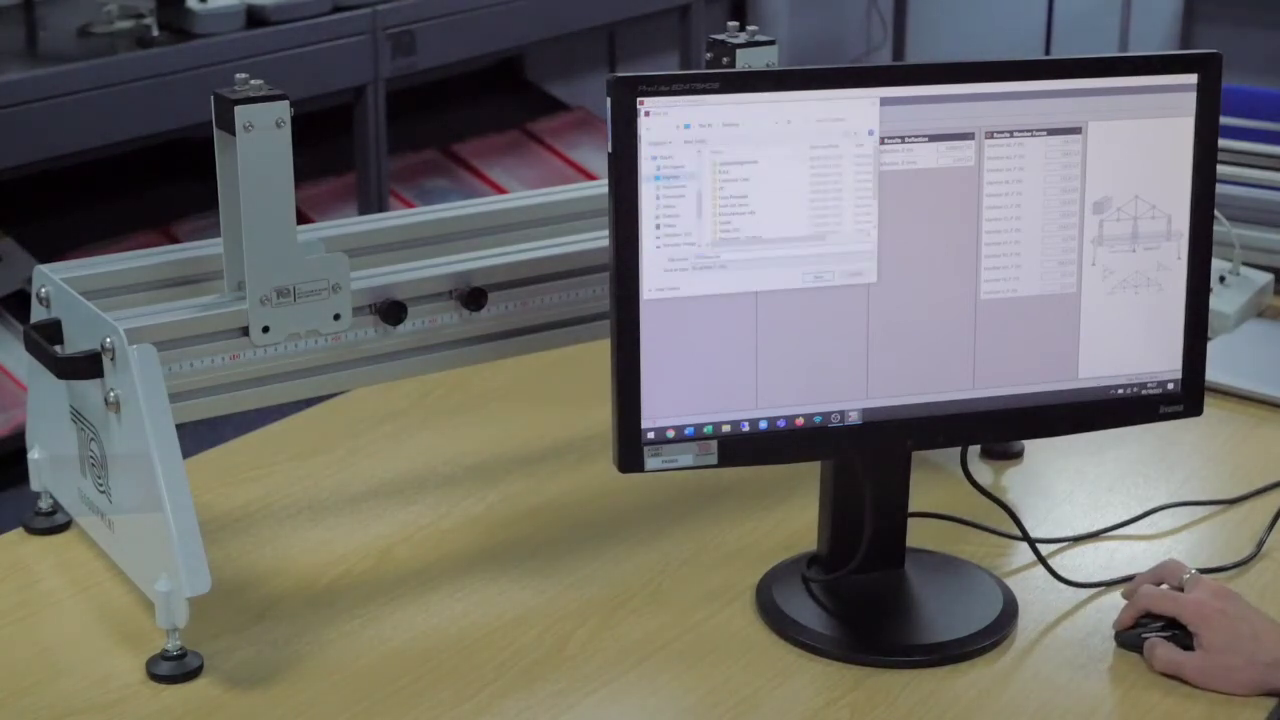
{"action": "left_click", "coordinate": [815, 278]}
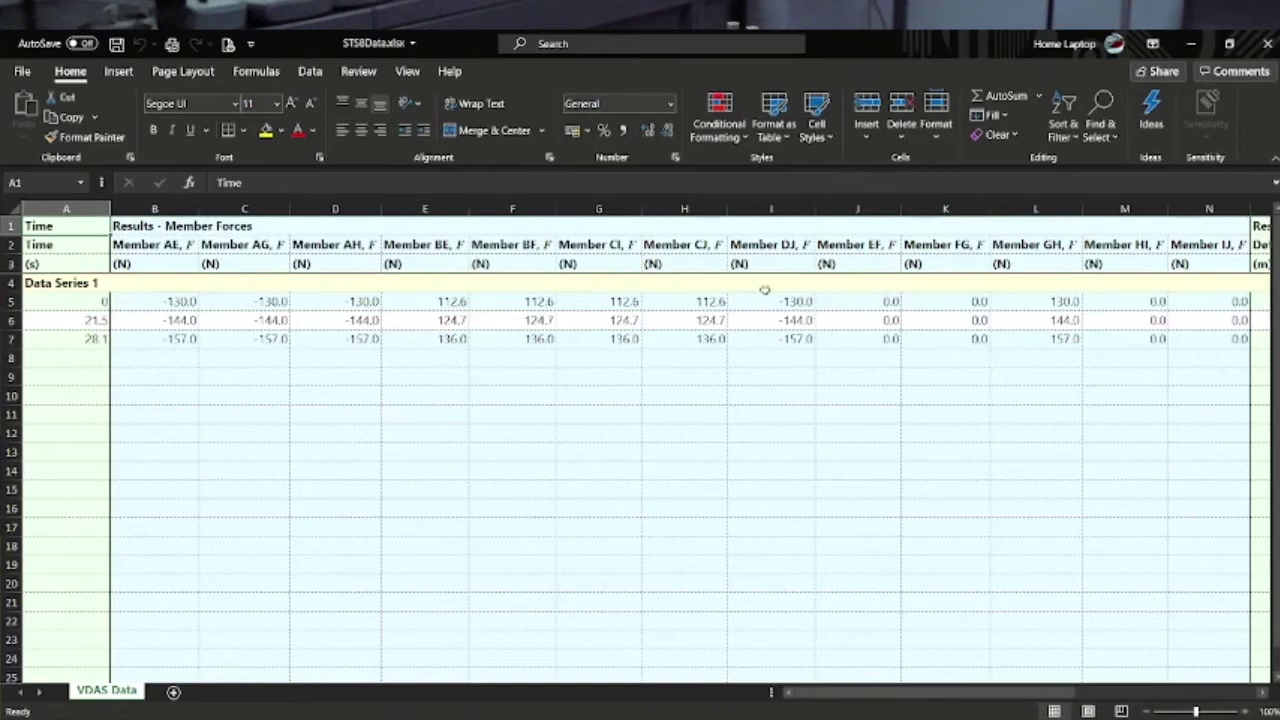
Minimise Excel and switch VDAS to Cantilever Truss, accepting the data-loss warning.
{"action": "left_click", "coordinate": [1191, 45]}
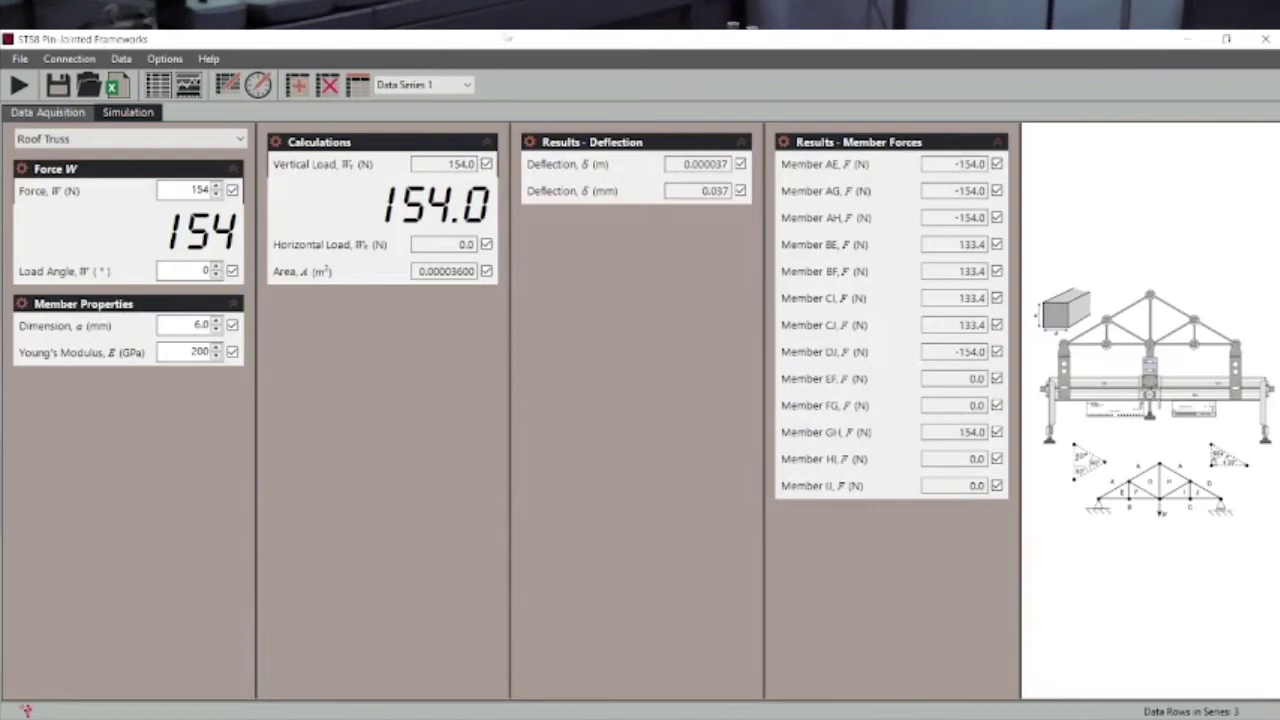
{"action": "left_click", "coordinate": [240, 140]}
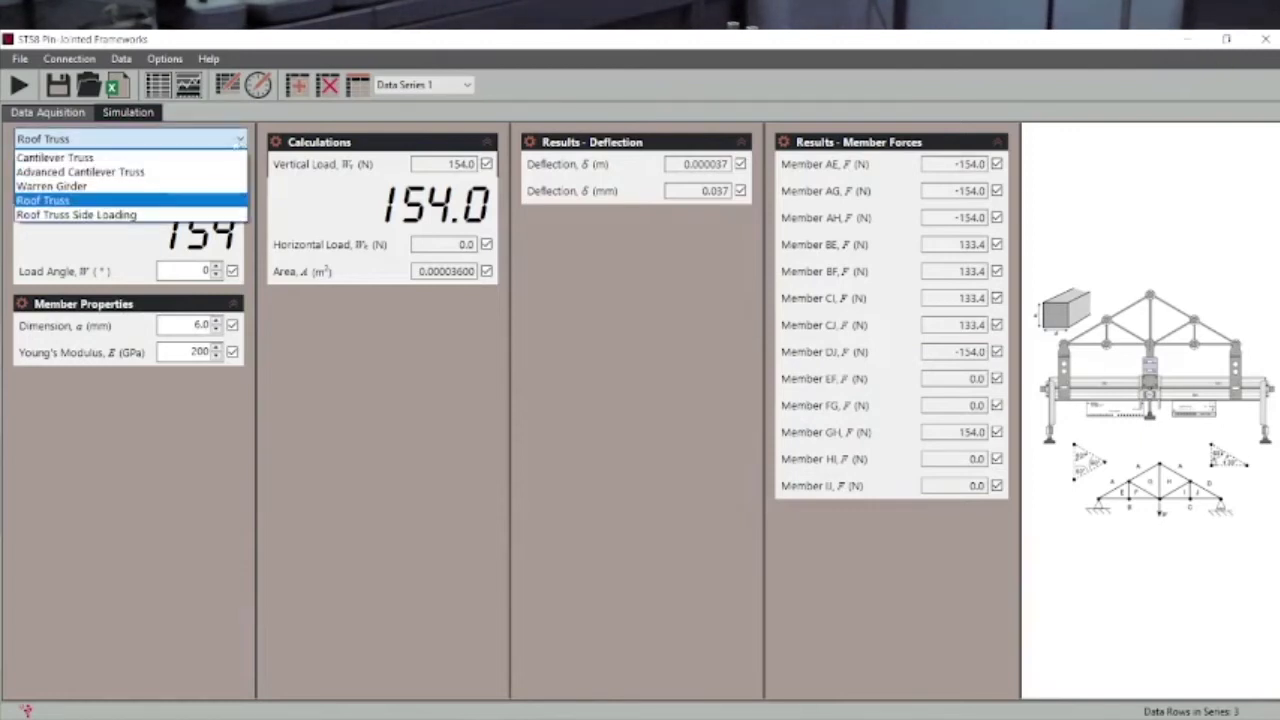
{"action": "left_click", "coordinate": [104, 158]}
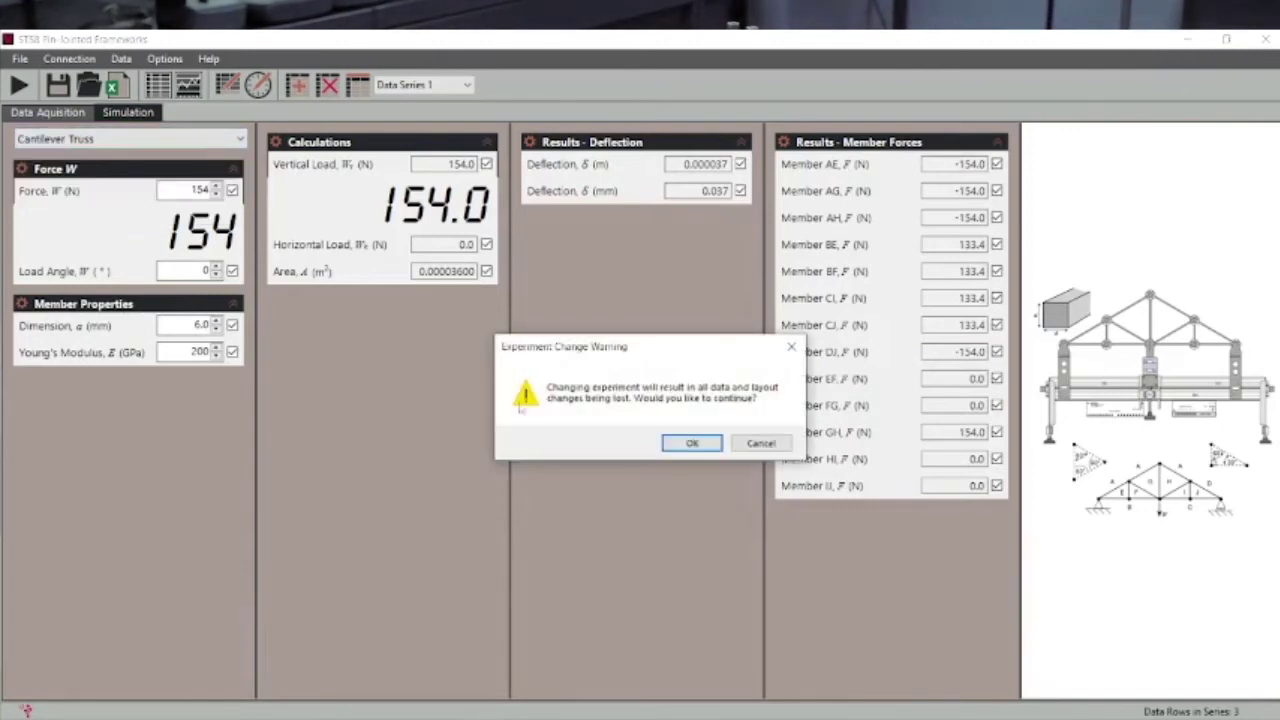
{"action": "left_click", "coordinate": [681, 447]}
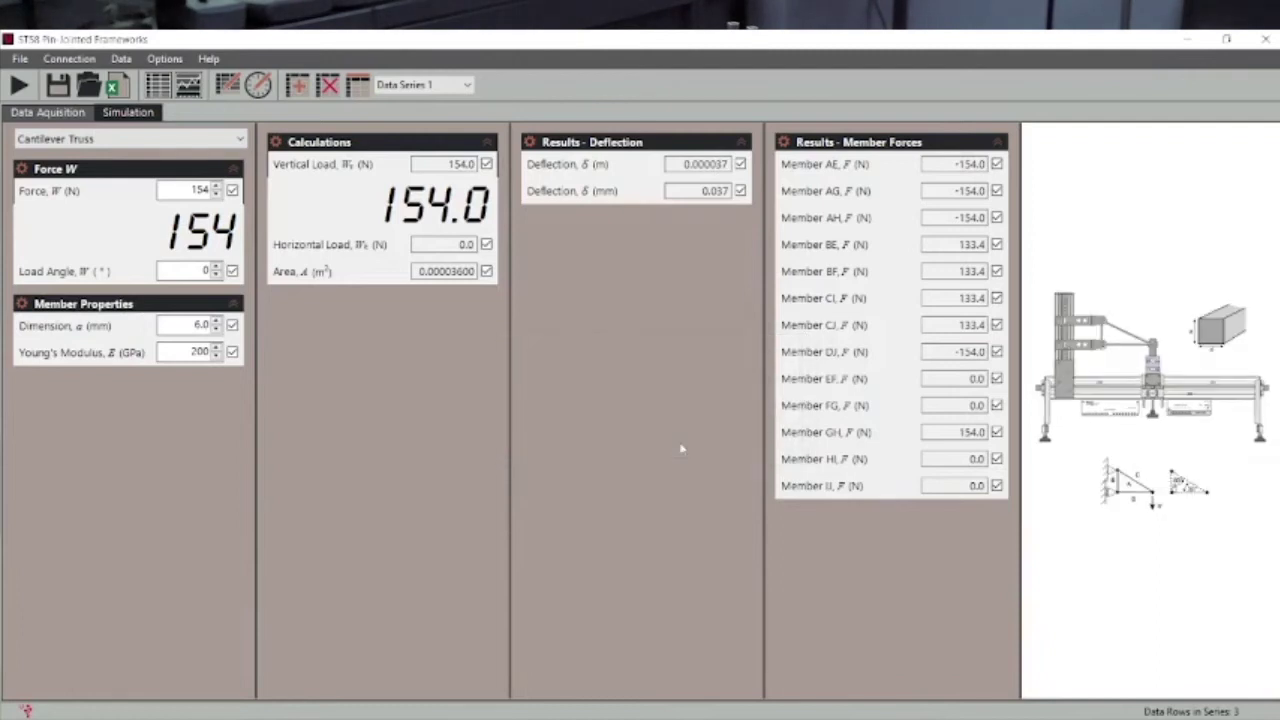
Switch to Warren Girder, back to Roof Truss, then pick another experiment from the list.
{"action": "left_click", "coordinate": [245, 141]}
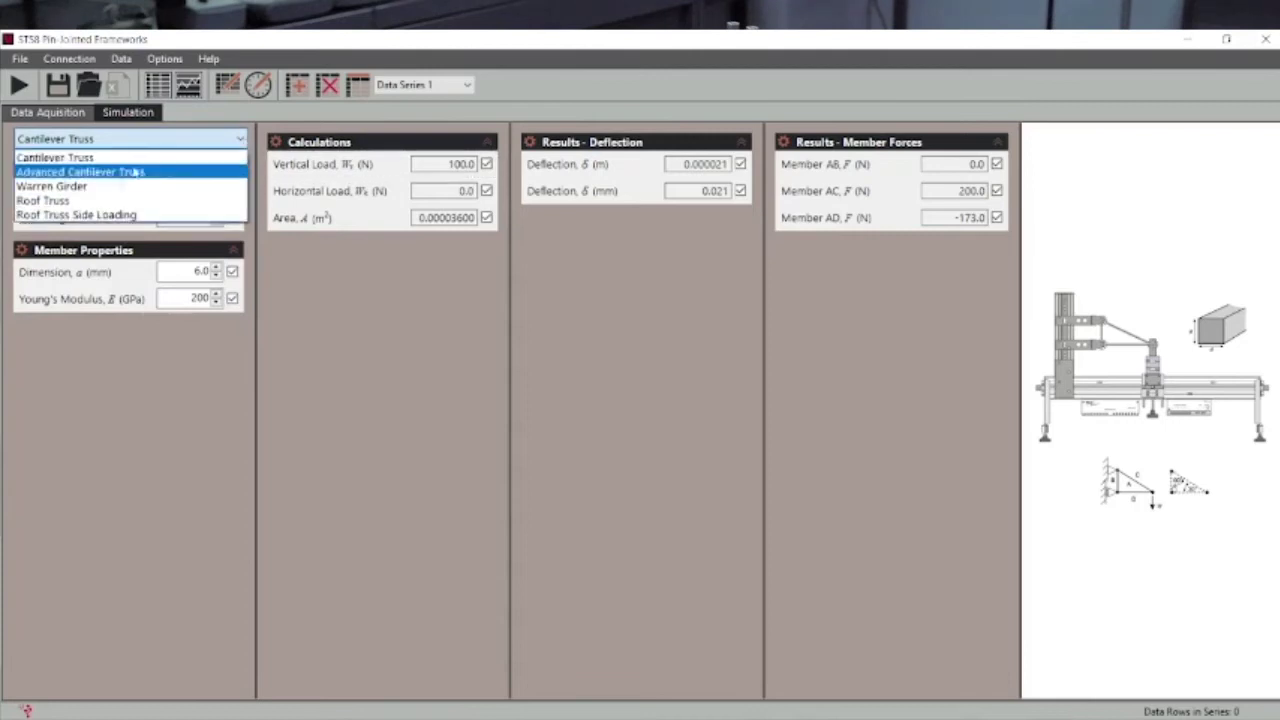
{"action": "left_click", "coordinate": [113, 187]}
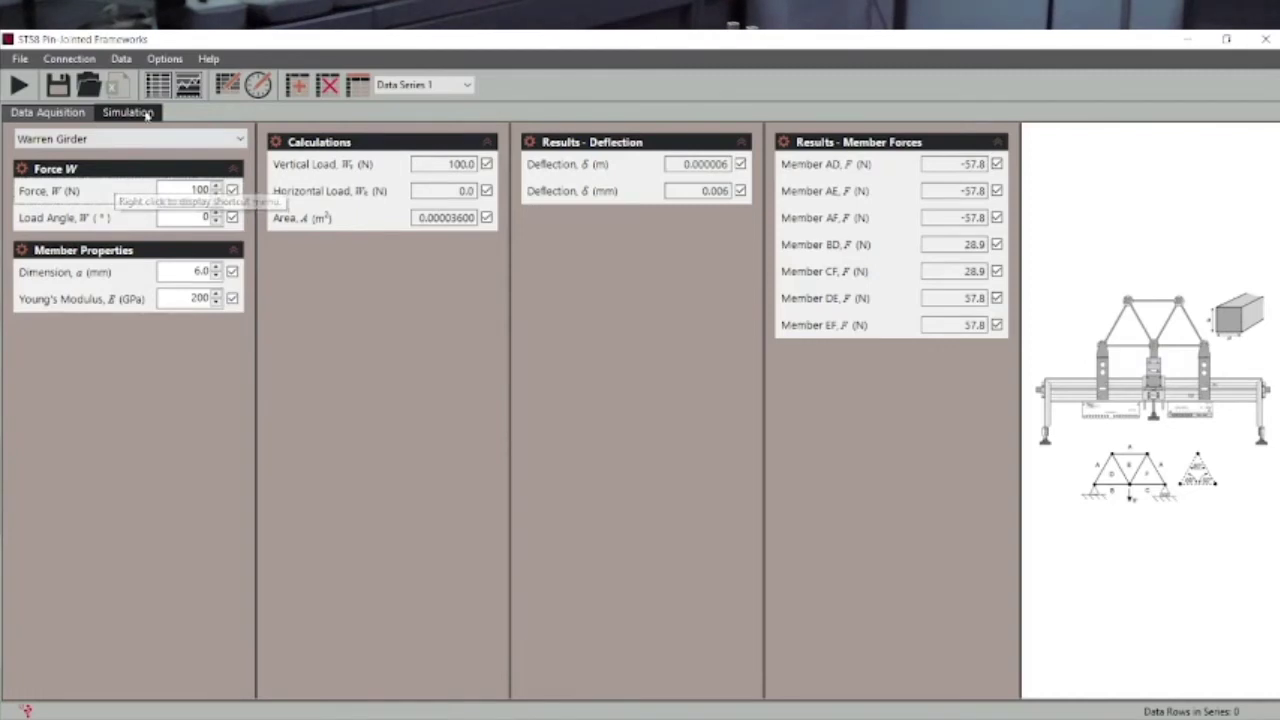
{"action": "left_click", "coordinate": [240, 141]}
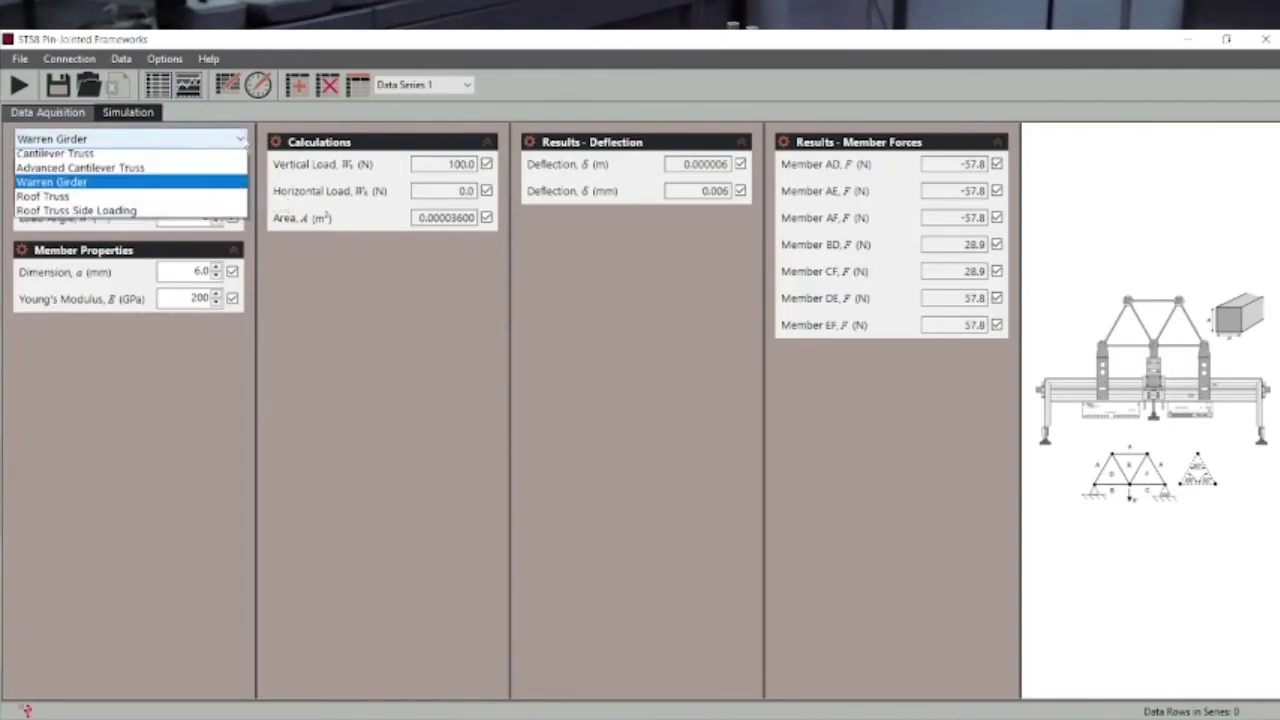
{"action": "left_click", "coordinate": [102, 201]}
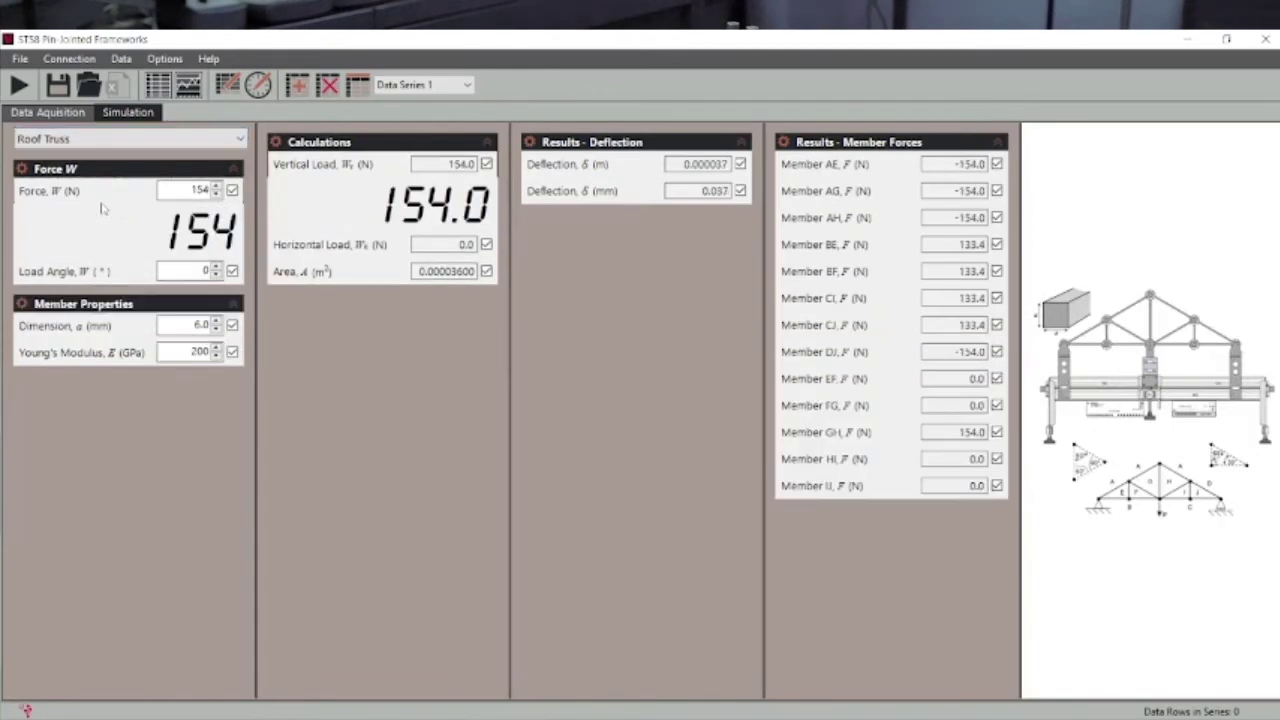
{"action": "left_click", "coordinate": [240, 141]}
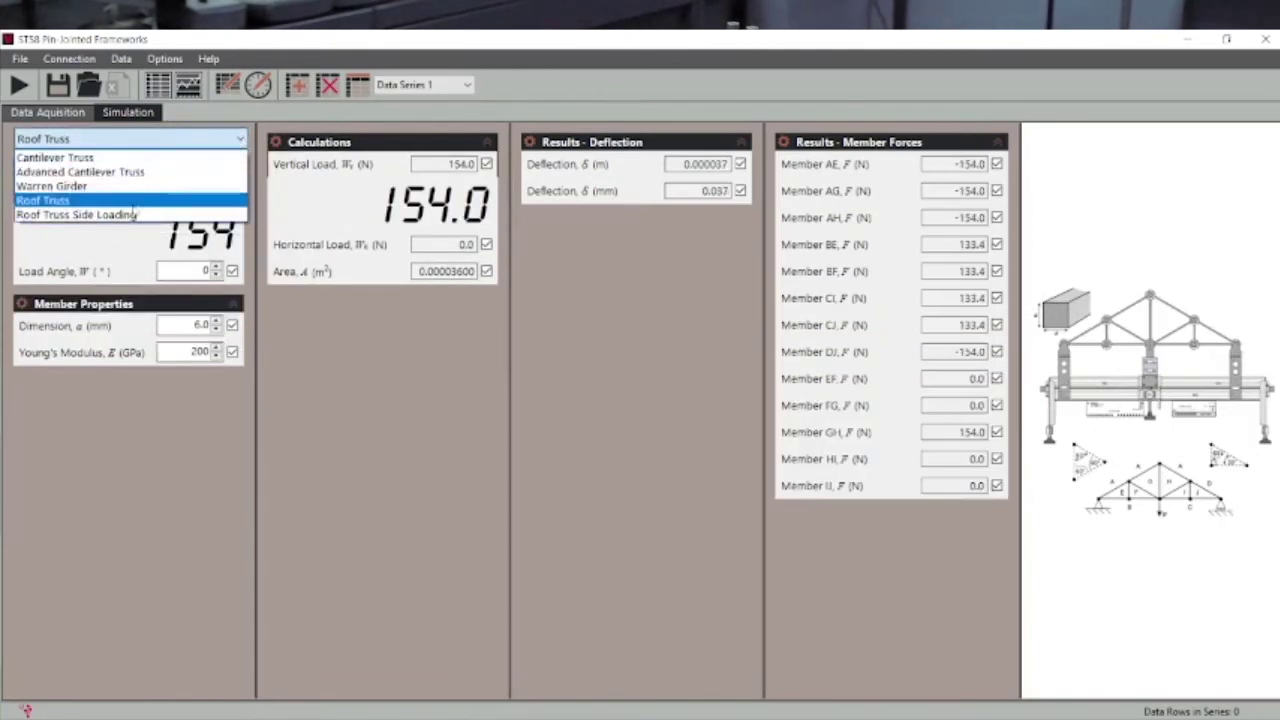
{"action": "left_click", "coordinate": [130, 214]}
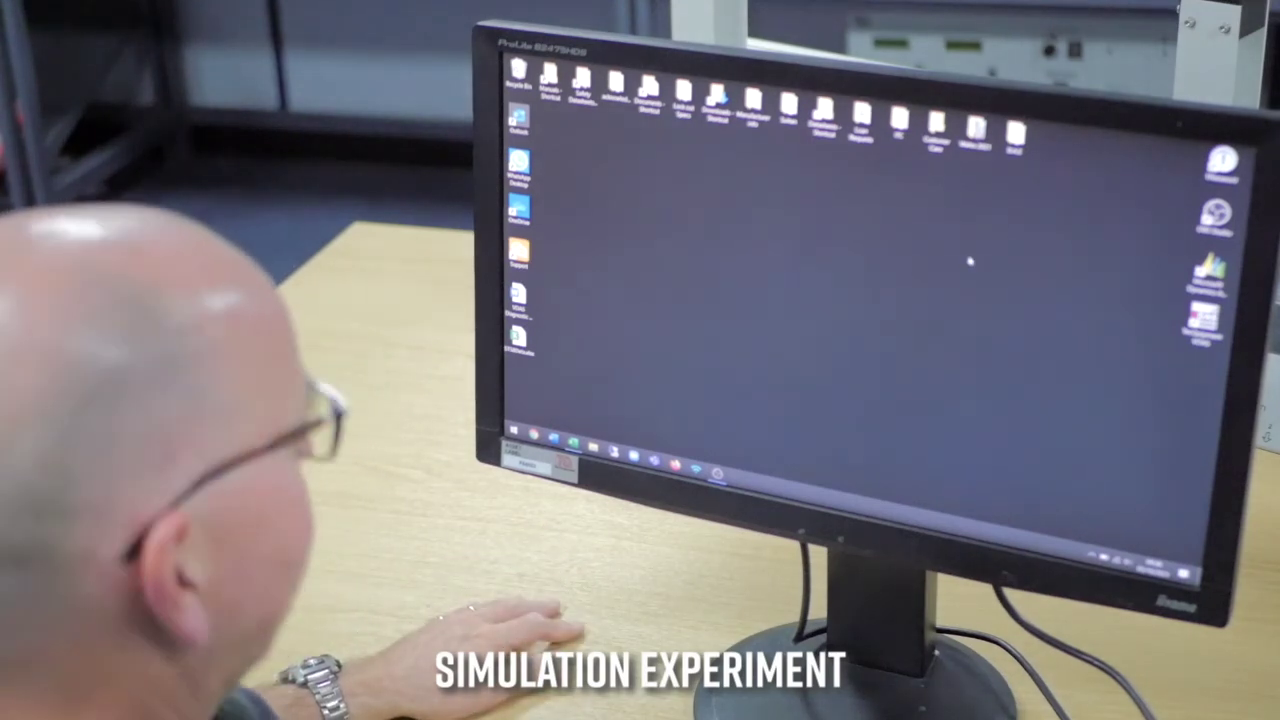
Launch VDAS from its desktop icon and load the Roof Truss experiment.
{"action": "double_click", "coordinate": [1203, 322]}
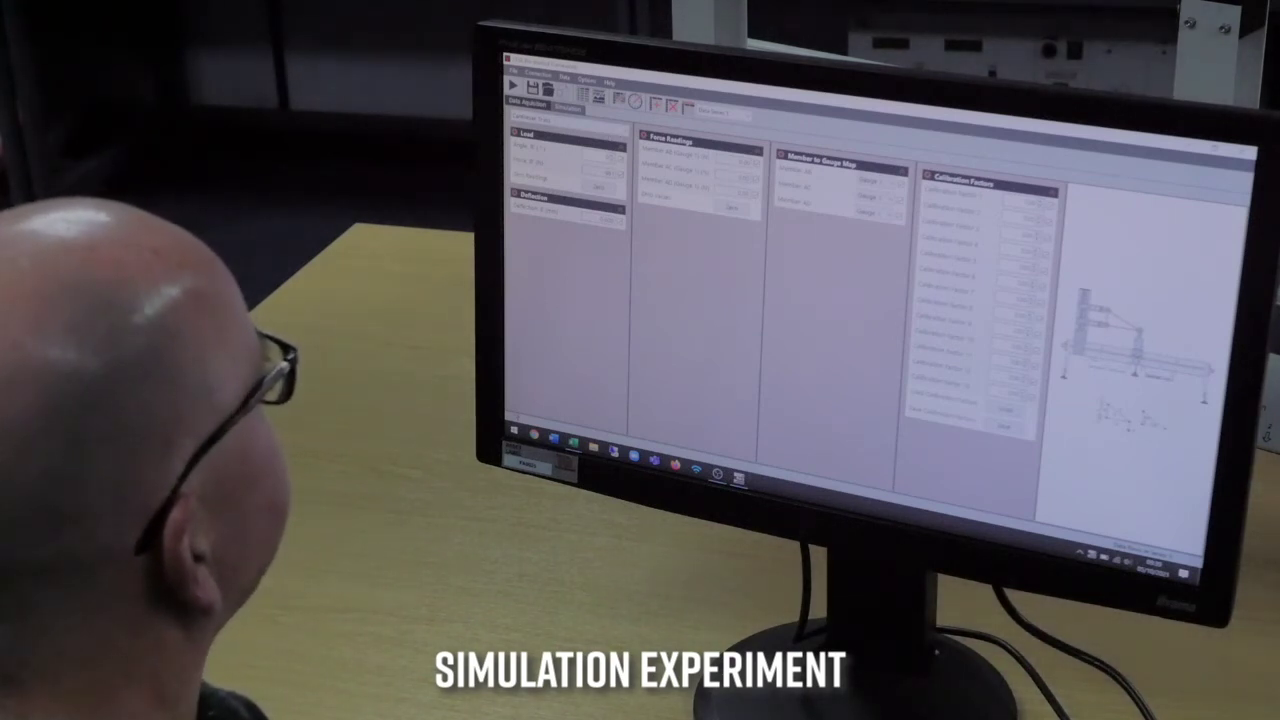
{"action": "left_click", "coordinate": [545, 118]}
{"action": "left_click", "coordinate": [568, 150]}
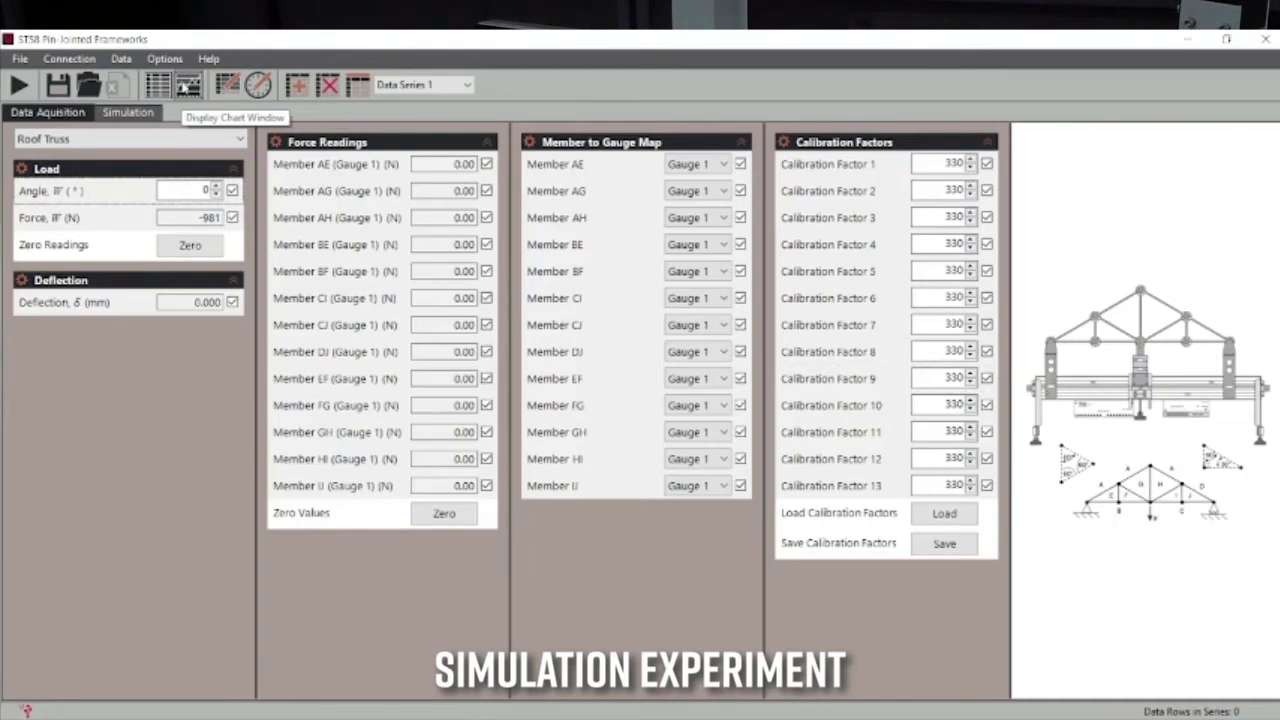
Open the Data Series 1 chart and assign Force W (N) as the x-axis field.
{"action": "left_click", "coordinate": [187, 88]}
{"action": "left_click_drag", "start_coordinate": [354, 197], "coordinate": [679, 187]}
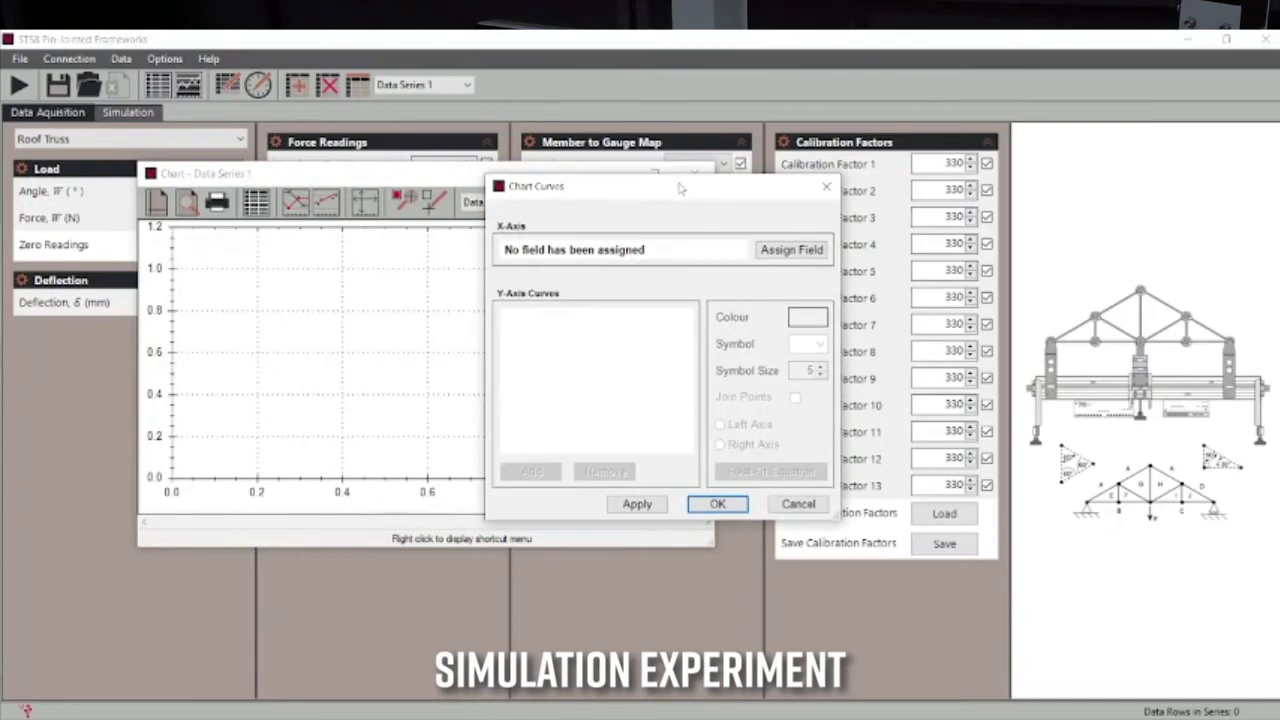
{"action": "left_click", "coordinate": [790, 250]}
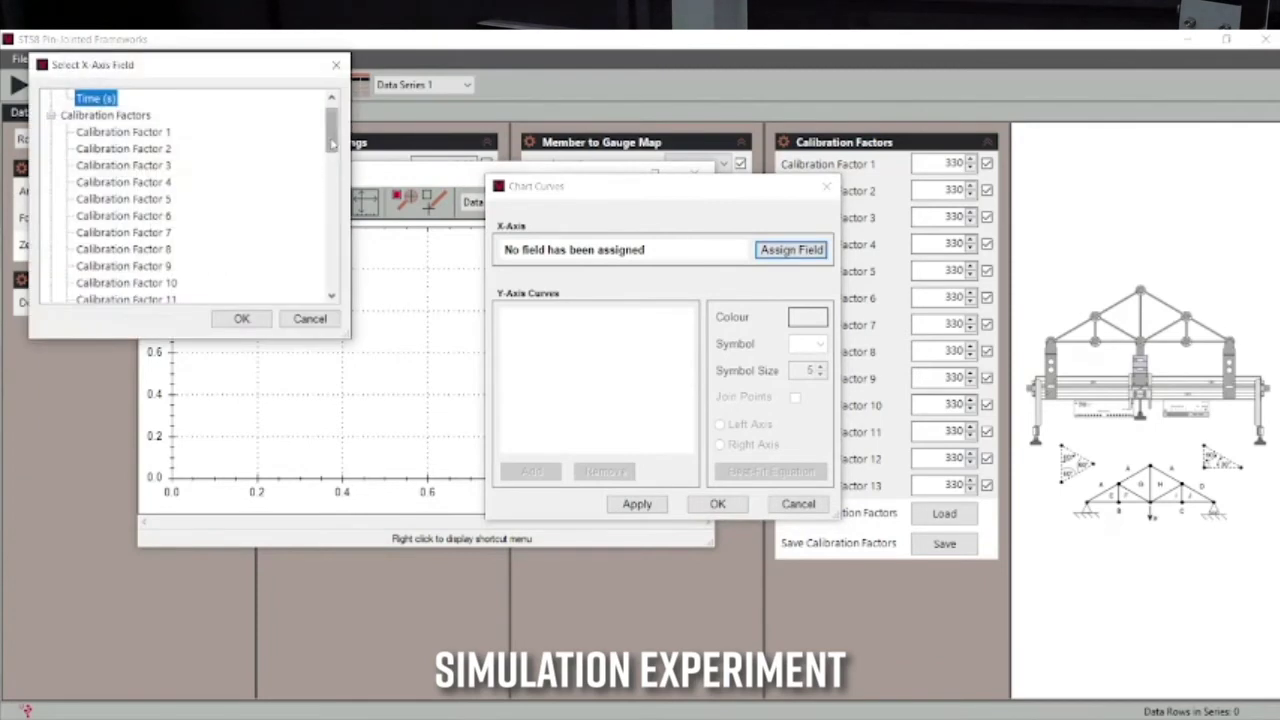
{"action": "left_click_drag", "start_coordinate": [331, 122], "coordinate": [333, 268]}
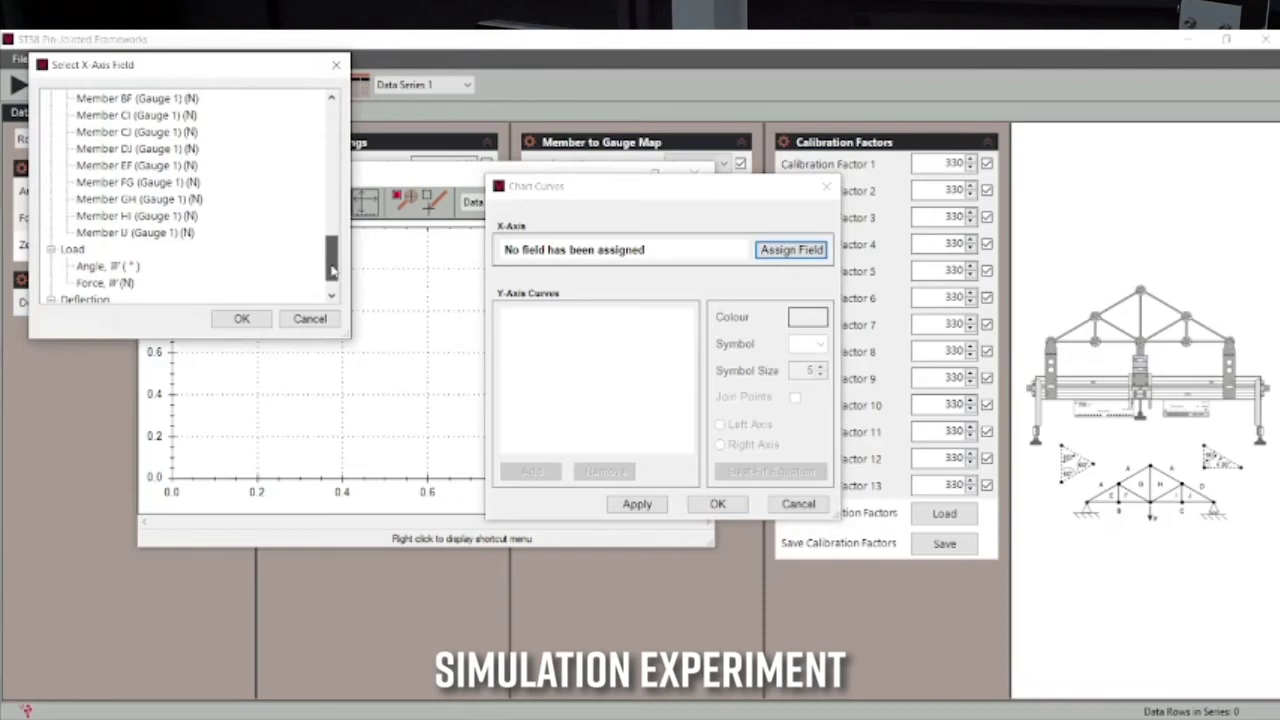
{"action": "left_click", "coordinate": [100, 284]}
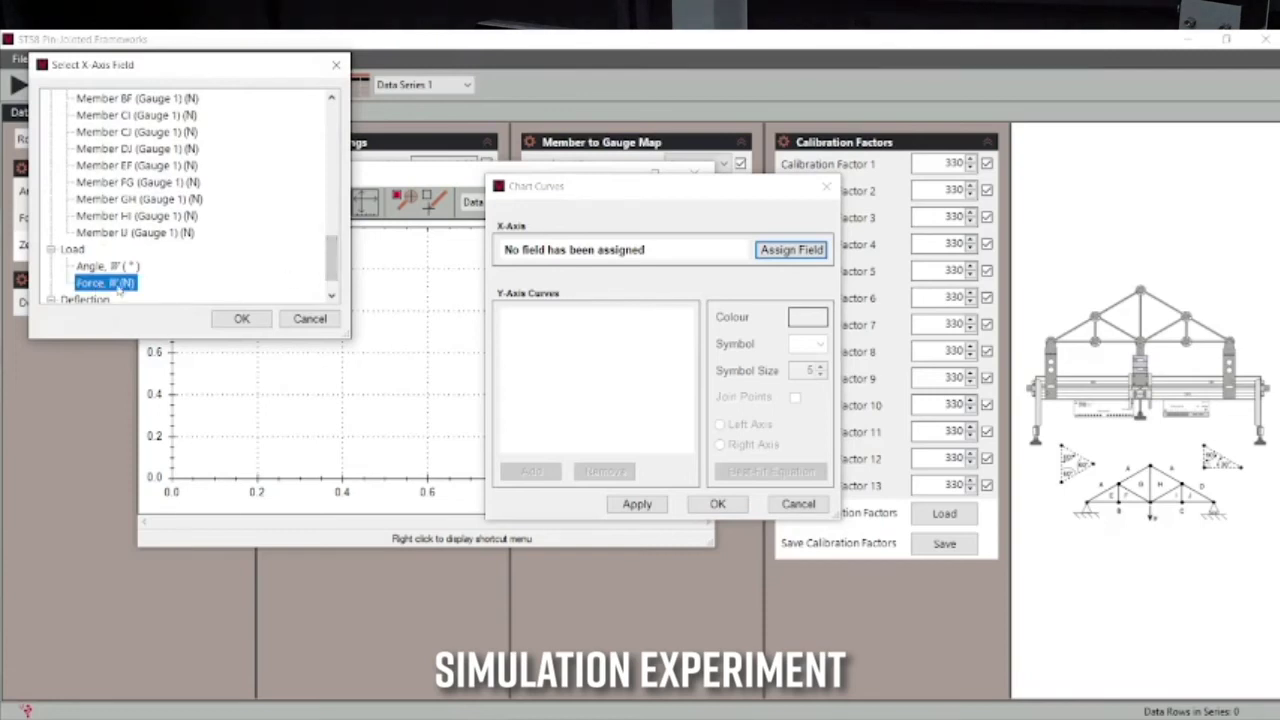
{"action": "left_click", "coordinate": [236, 318]}
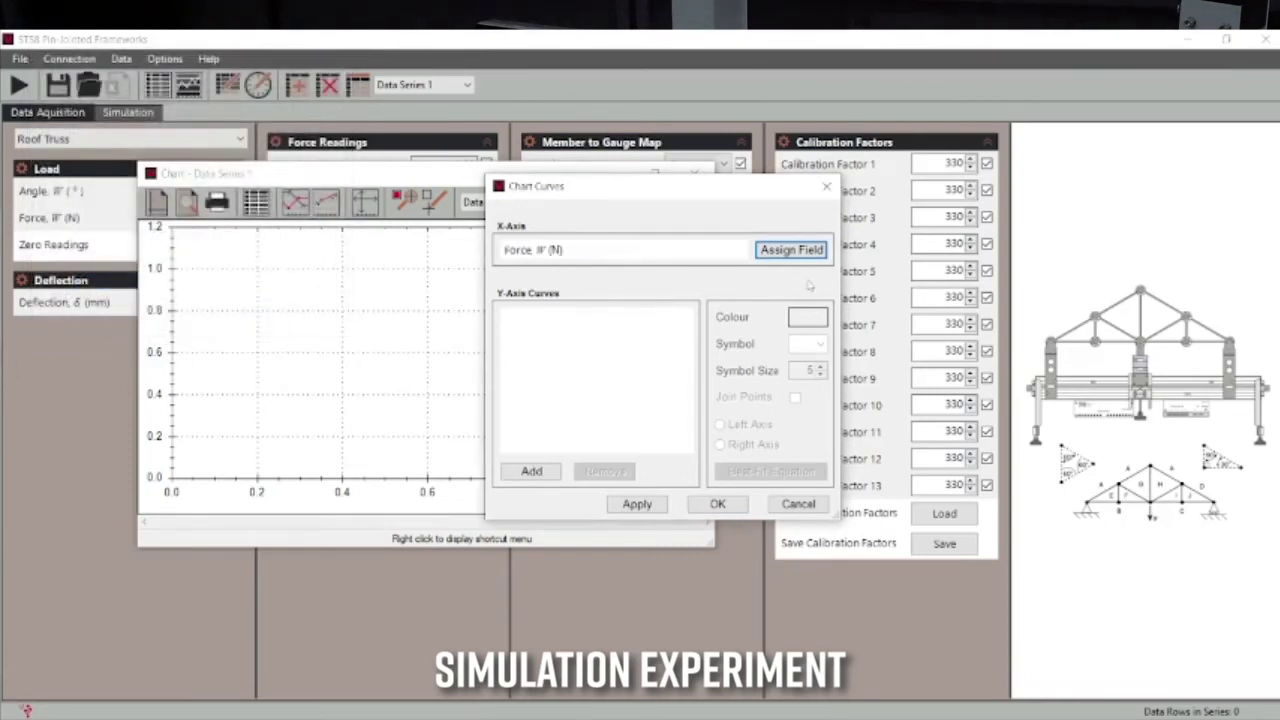
Add a red Member BE y-axis curve and apply it to the chart.
{"action": "left_click", "coordinate": [531, 471]}
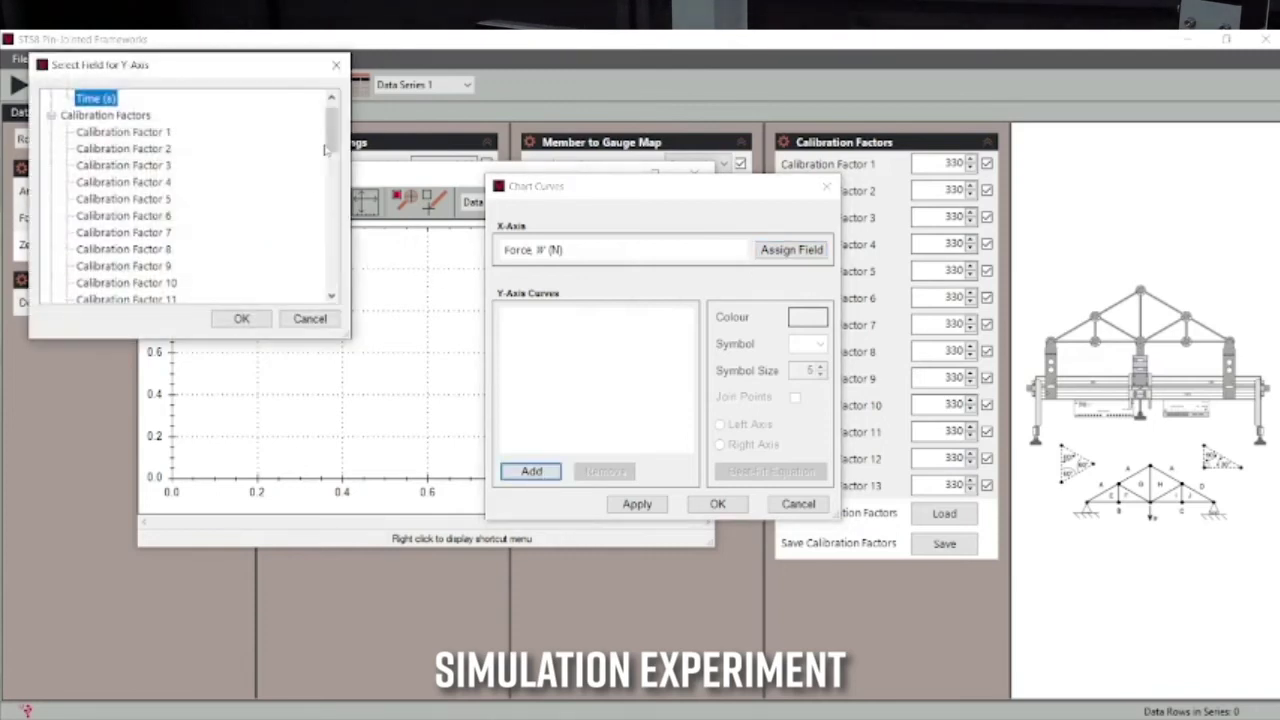
{"action": "left_click_drag", "start_coordinate": [335, 143], "coordinate": [337, 203]}
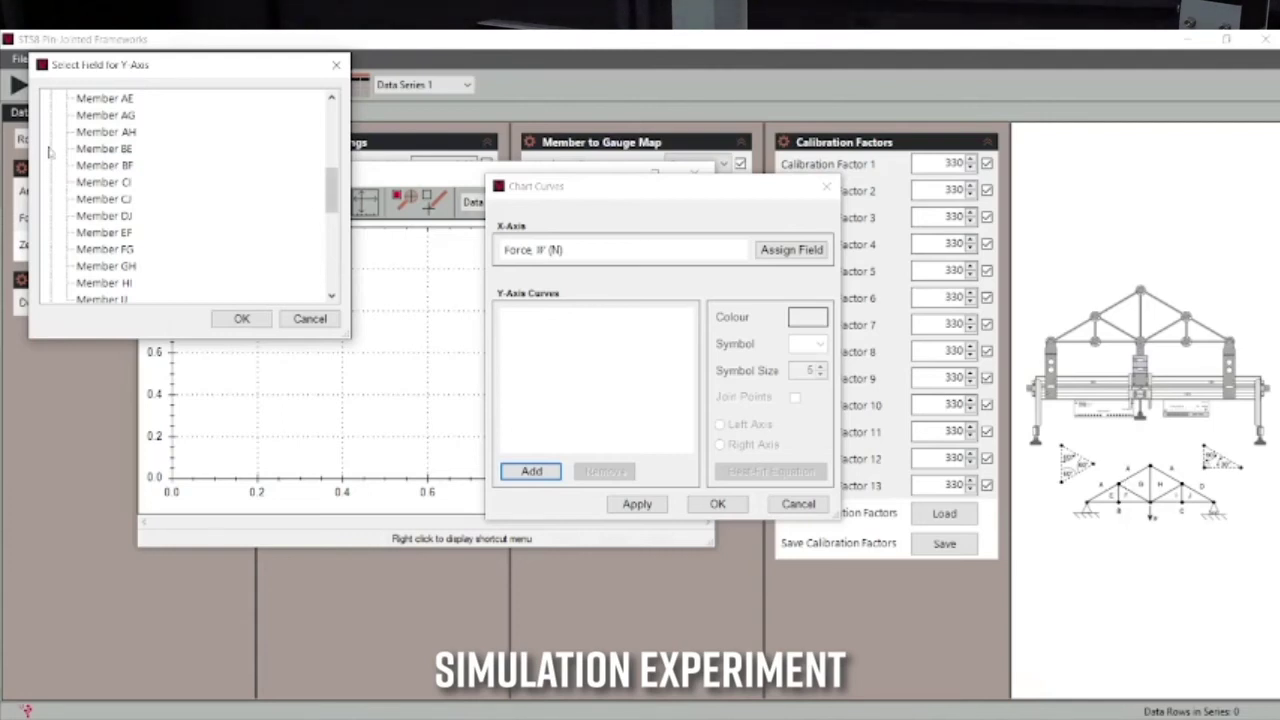
{"action": "left_click", "coordinate": [119, 150]}
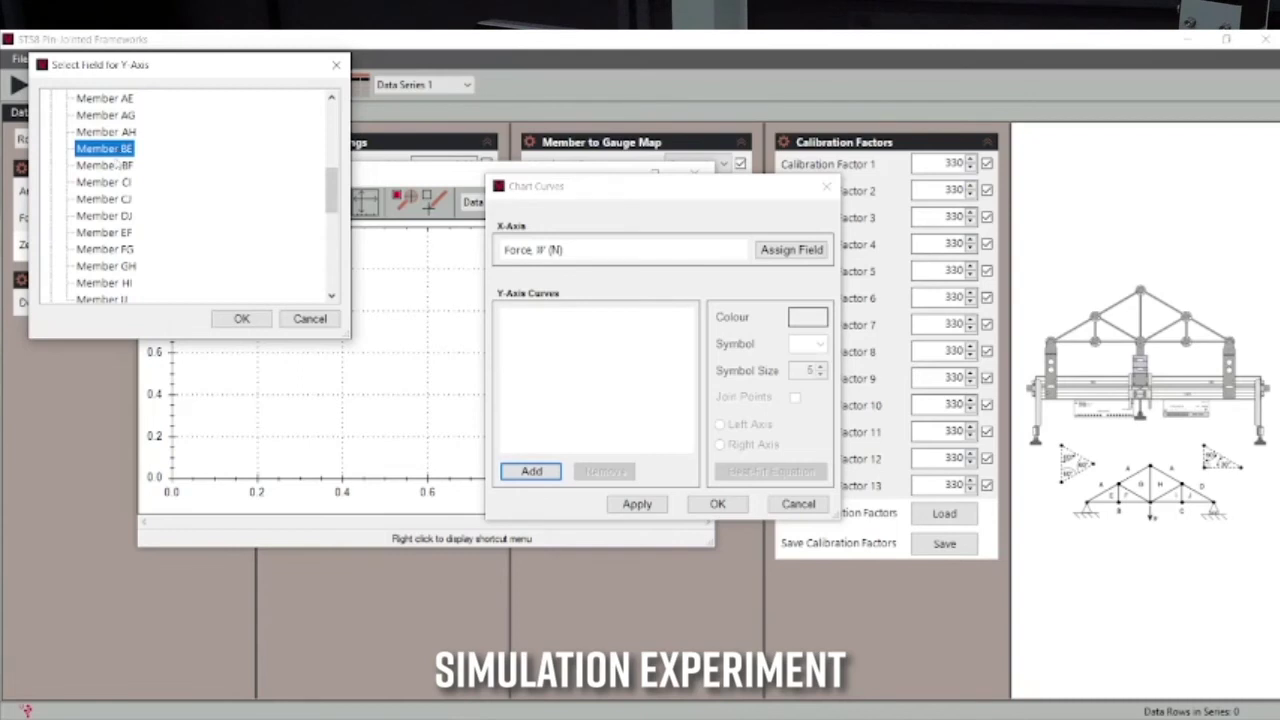
{"action": "left_click", "coordinate": [241, 319]}
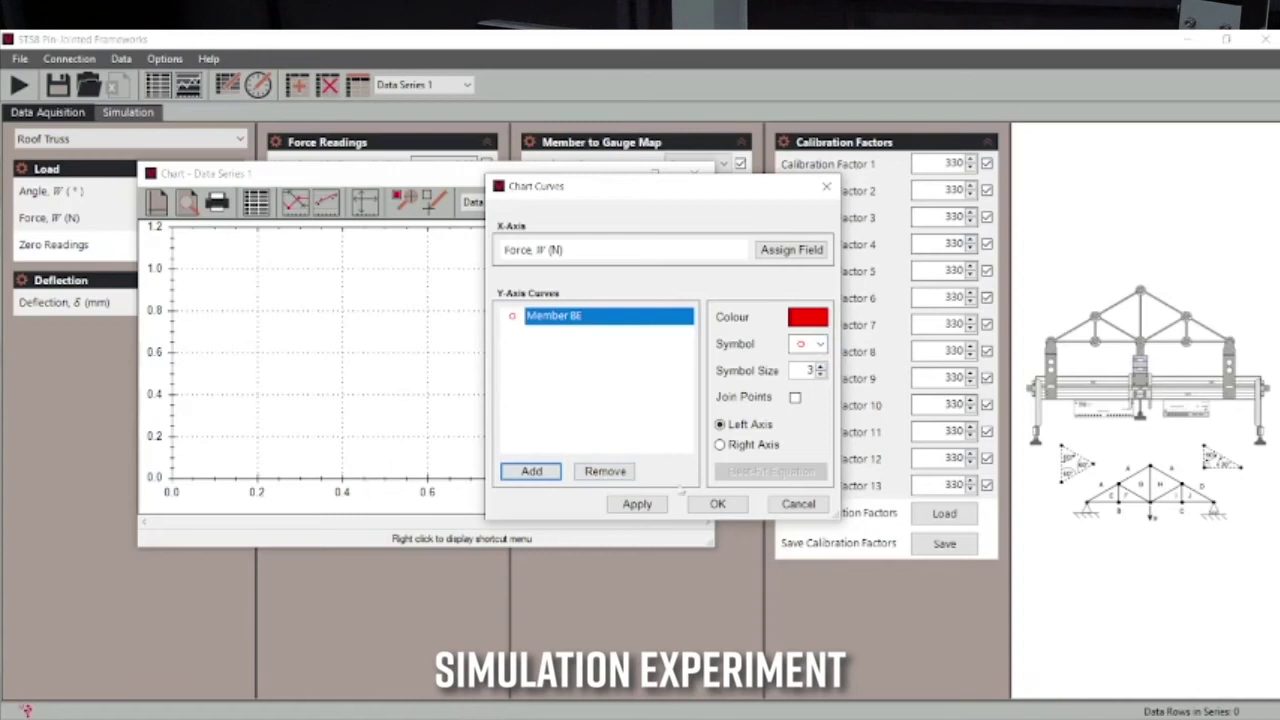
{"action": "left_click", "coordinate": [710, 504]}
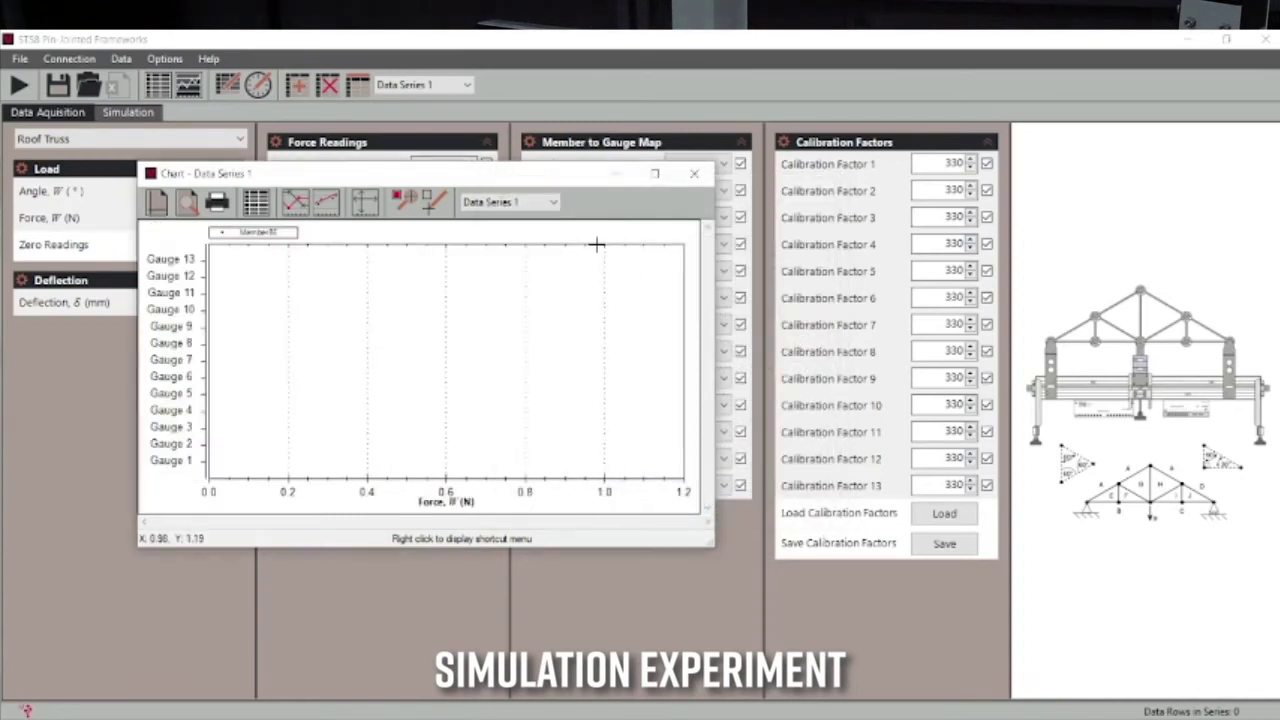
Hide the chart, set the timed capture interval to 0.5 s, and go to Simulation.
{"action": "left_click", "coordinate": [617, 177]}
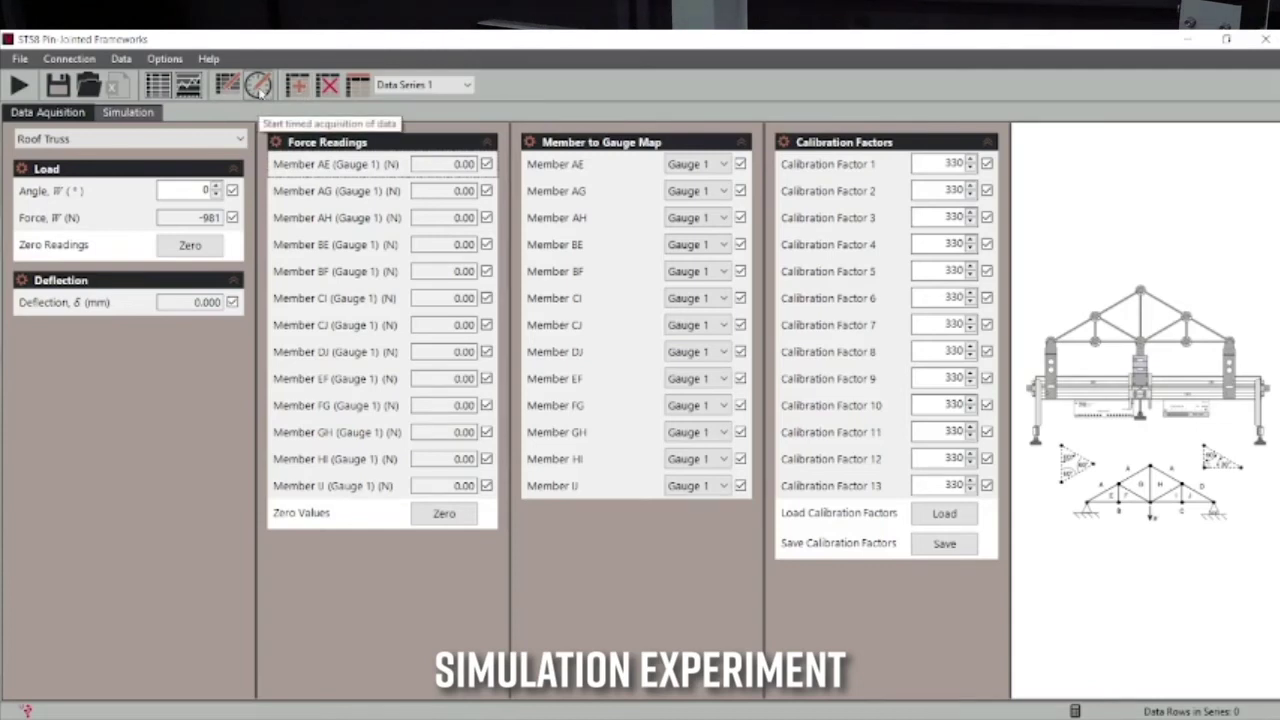
{"action": "left_click", "coordinate": [258, 87]}
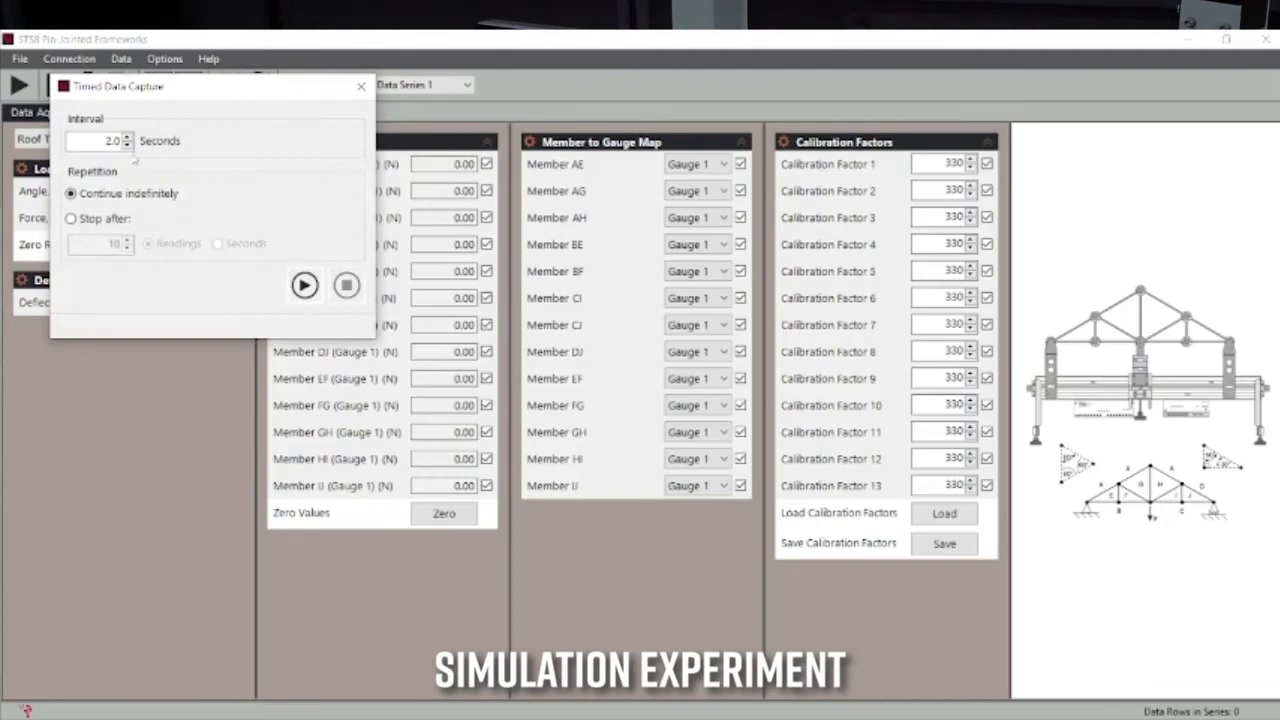
{"action": "left_click", "coordinate": [127, 146]}
{"action": "left_click_drag", "start_coordinate": [292, 97], "coordinate": [874, 201]}
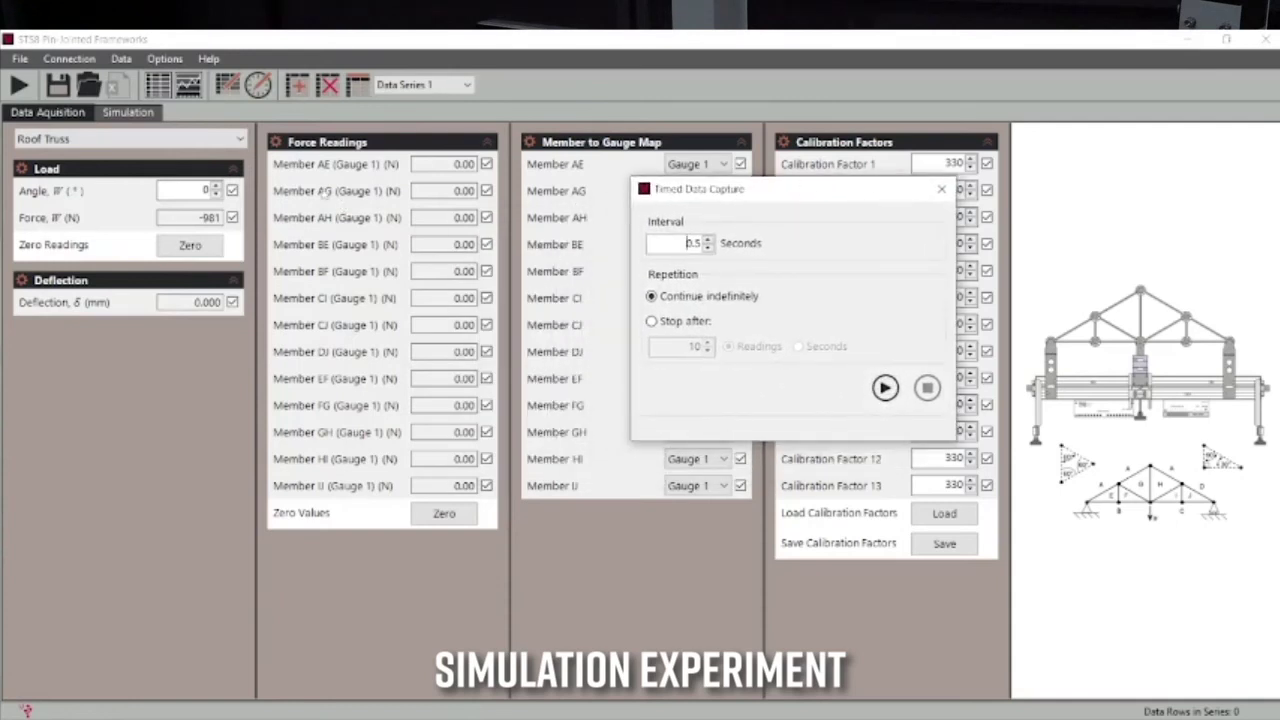
{"action": "left_click", "coordinate": [104, 116]}
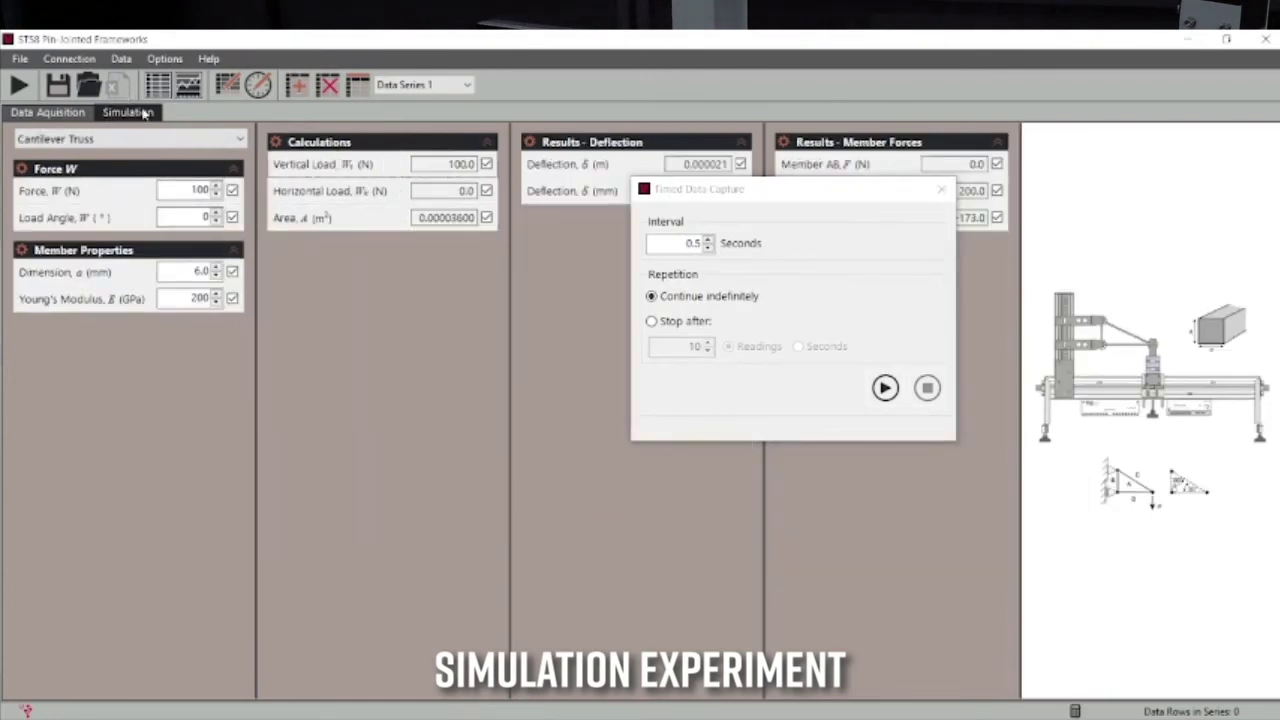
Move the Timed Data Capture window aside, hide the chart, and select Roof Truss.
{"action": "left_click_drag", "start_coordinate": [857, 194], "coordinate": [572, 255]}
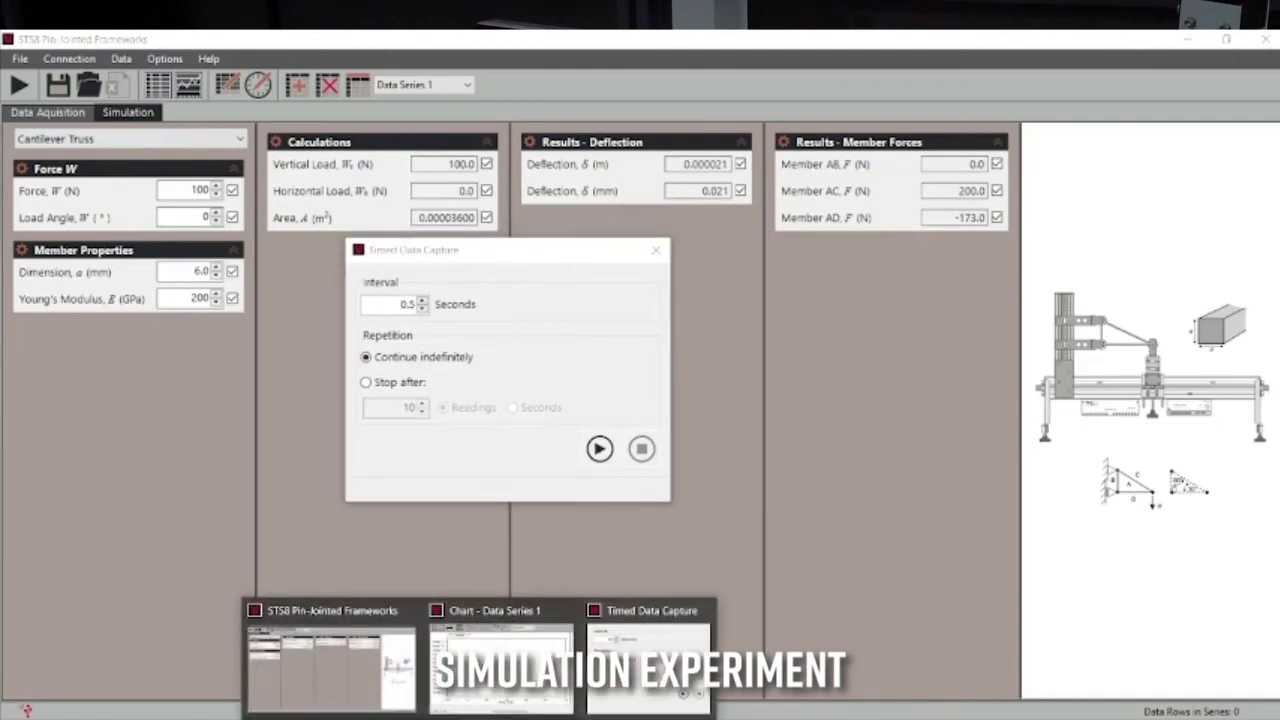
{"action": "left_click", "coordinate": [500, 660]}
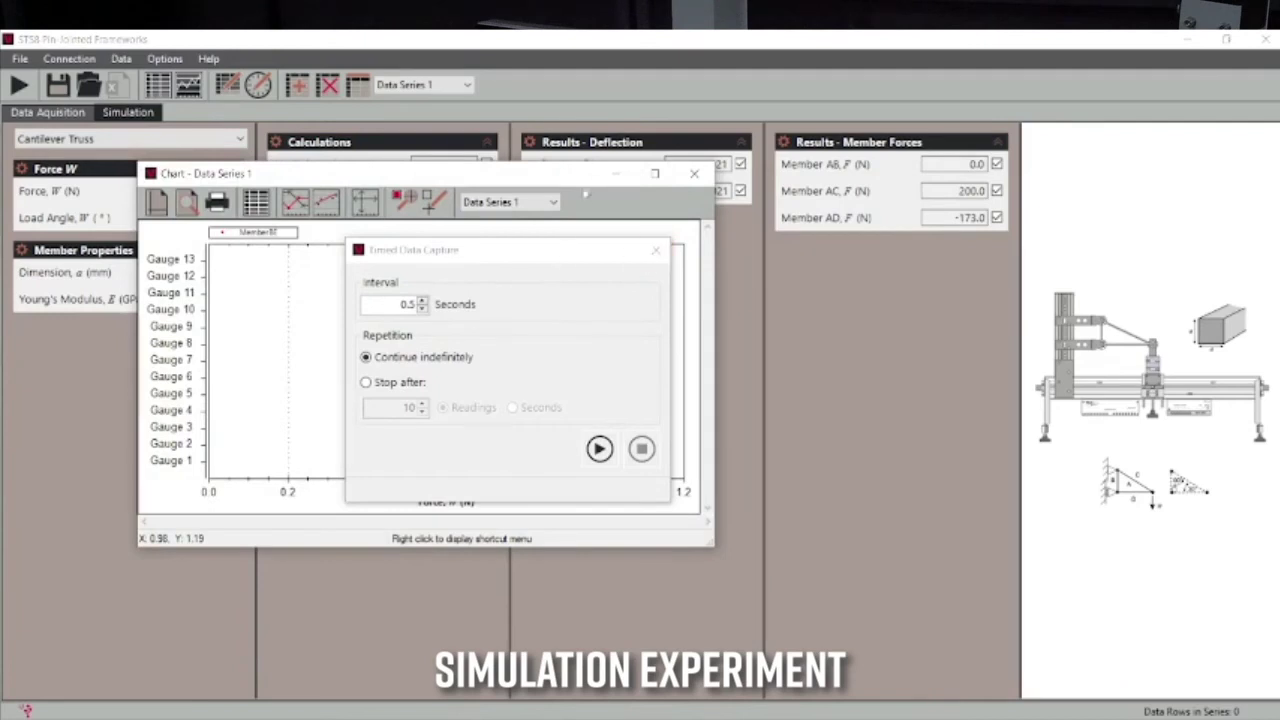
{"action": "left_click", "coordinate": [616, 174]}
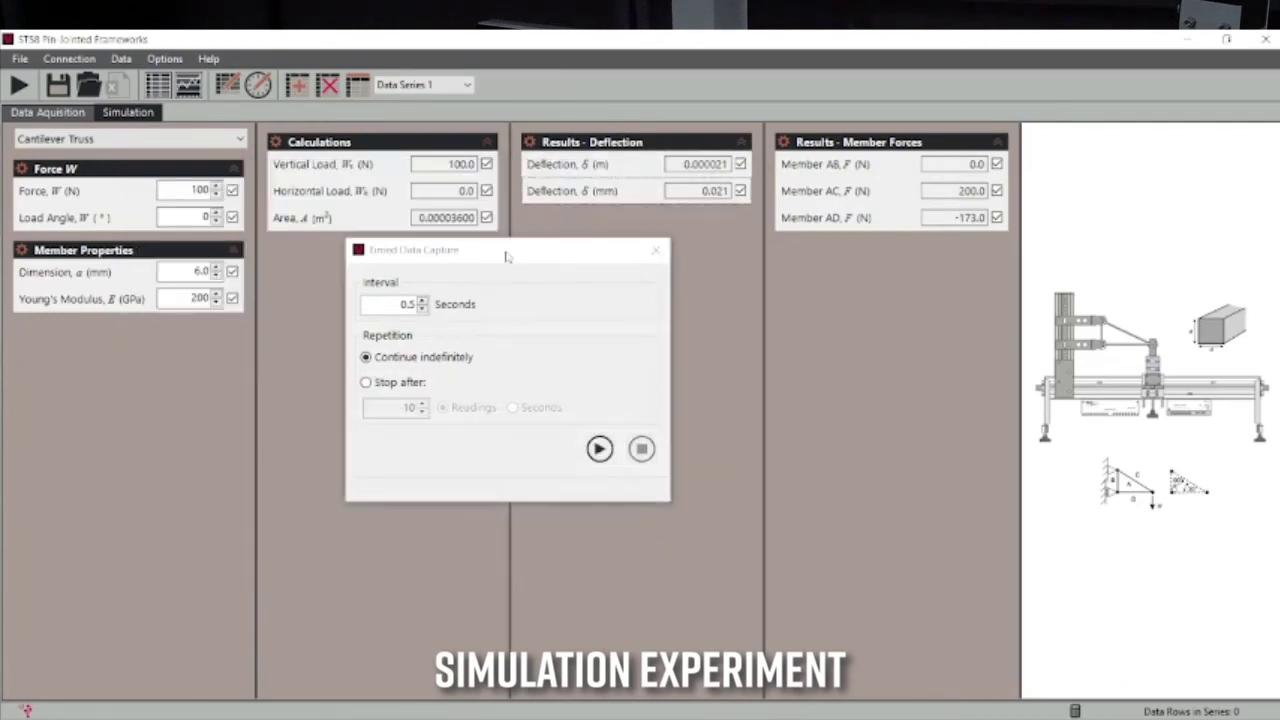
{"action": "left_click_drag", "start_coordinate": [506, 256], "coordinate": [727, 253]}
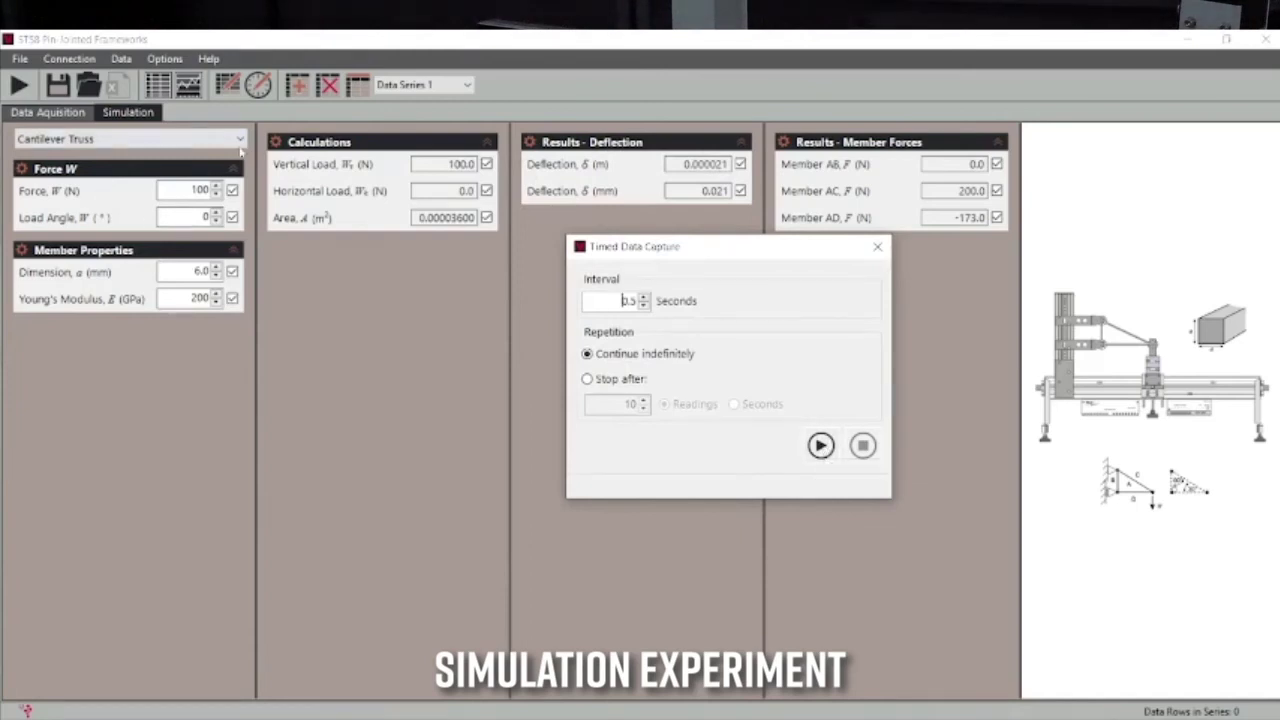
{"action": "left_click", "coordinate": [130, 139]}
{"action": "left_click", "coordinate": [76, 202]}
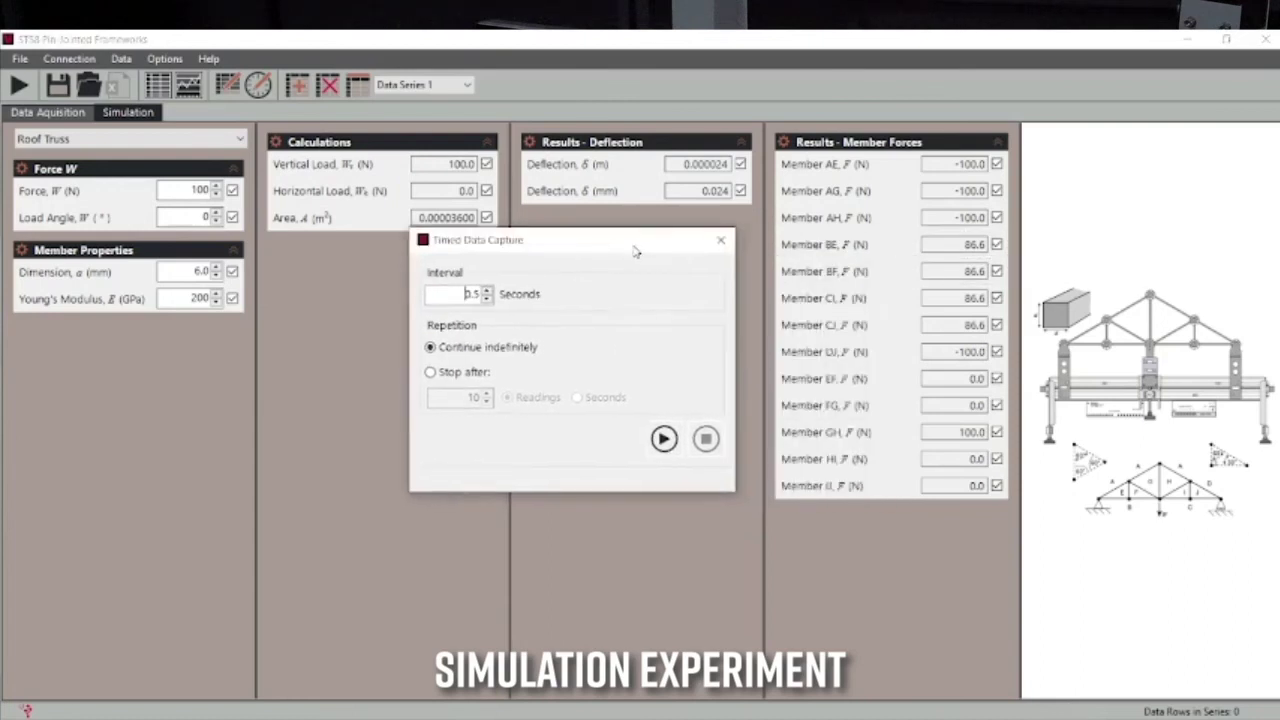
Start timed data capture and step Force W up from 100 N while readings accumulate.
{"action": "left_click", "coordinate": [665, 438]}
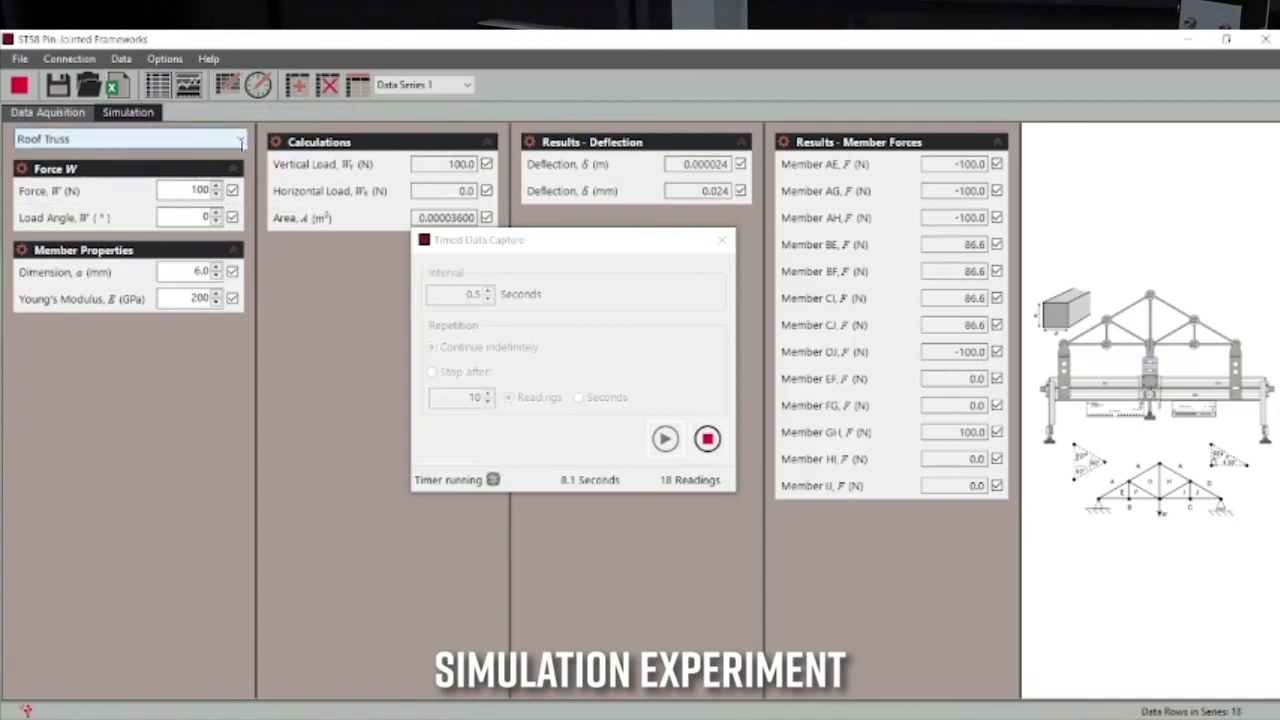
{"action": "left_click", "coordinate": [216, 186]}
{"action": "left_click", "coordinate": [216, 186]}
{"action": "left_click", "coordinate": [216, 186]}
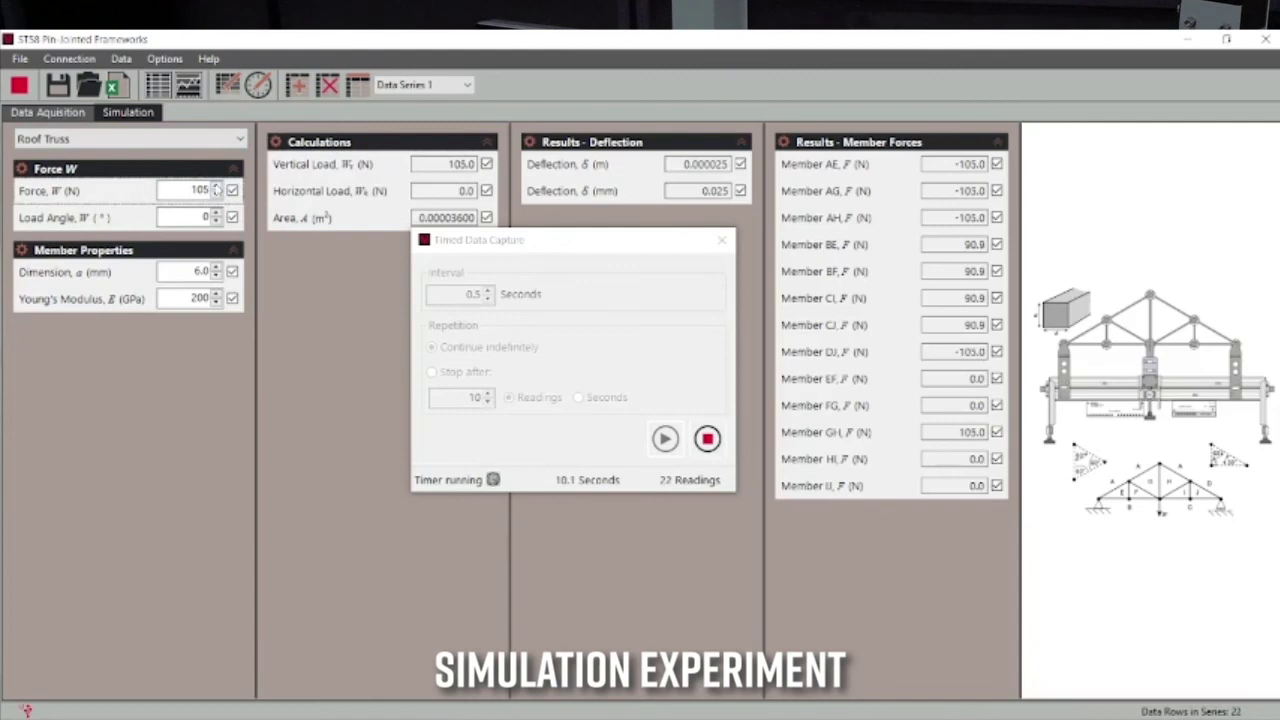
{"action": "left_click", "coordinate": [216, 186]}
{"action": "left_click", "coordinate": [216, 186]}
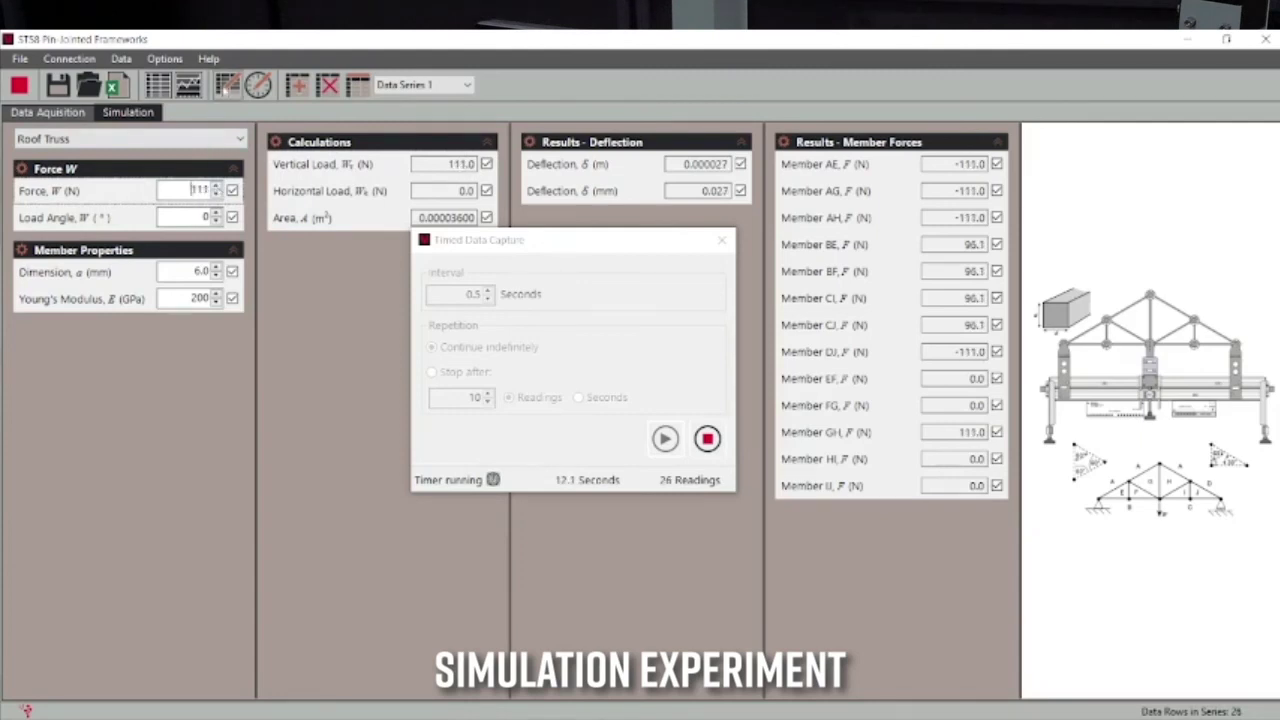
{"action": "left_click", "coordinate": [216, 186]}
{"action": "left_click", "coordinate": [216, 186]}
{"action": "left_click", "coordinate": [216, 186]}
{"action": "left_click", "coordinate": [216, 186]}
{"action": "left_click", "coordinate": [216, 186]}
{"action": "left_click", "coordinate": [216, 186]}
{"action": "left_click", "coordinate": [216, 186]}
{"action": "left_click", "coordinate": [216, 186]}
{"action": "left_click", "coordinate": [216, 186]}
{"action": "left_click", "coordinate": [216, 186]}
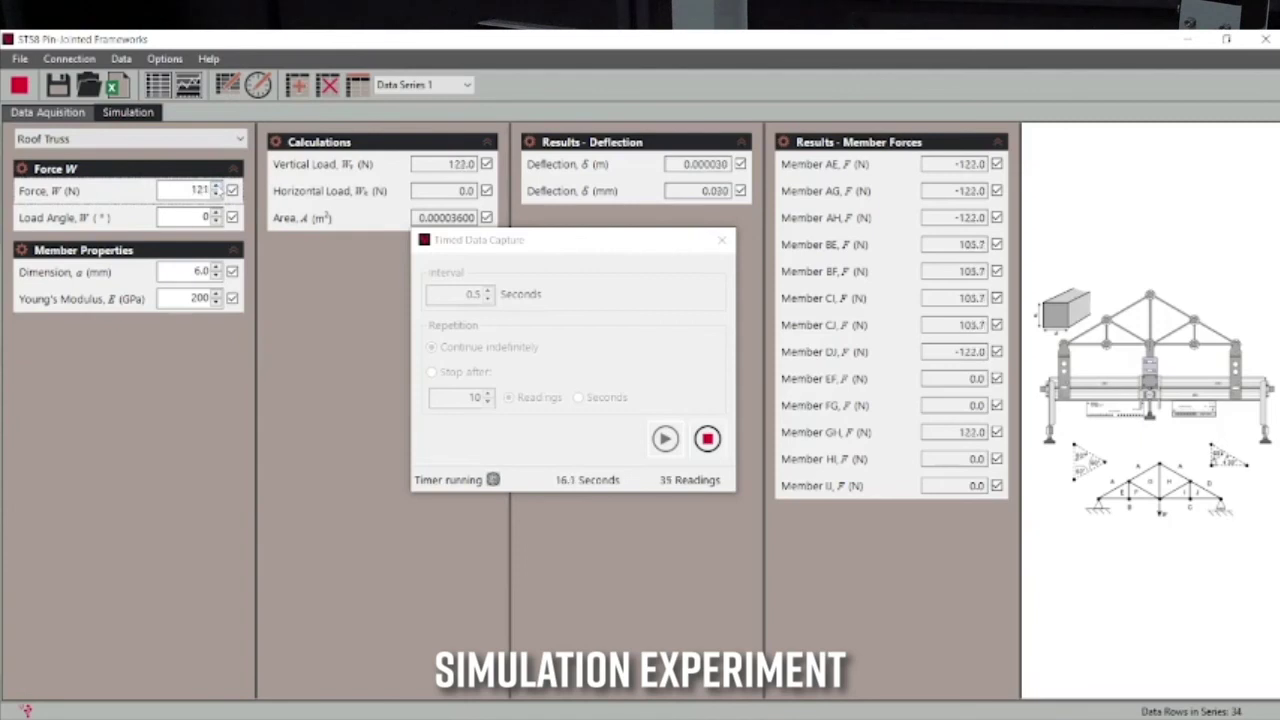
{"action": "left_click", "coordinate": [216, 186]}
{"action": "left_click", "coordinate": [216, 186]}
{"action": "left_click", "coordinate": [216, 186]}
{"action": "left_click", "coordinate": [216, 186]}
{"action": "left_click", "coordinate": [216, 186]}
{"action": "left_click", "coordinate": [216, 186]}
{"action": "left_click", "coordinate": [216, 186]}
{"action": "left_click", "coordinate": [216, 186]}
{"action": "left_click", "coordinate": [216, 186]}
{"action": "left_click", "coordinate": [216, 186]}
{"action": "left_click", "coordinate": [216, 186]}
{"action": "left_click", "coordinate": [216, 186]}
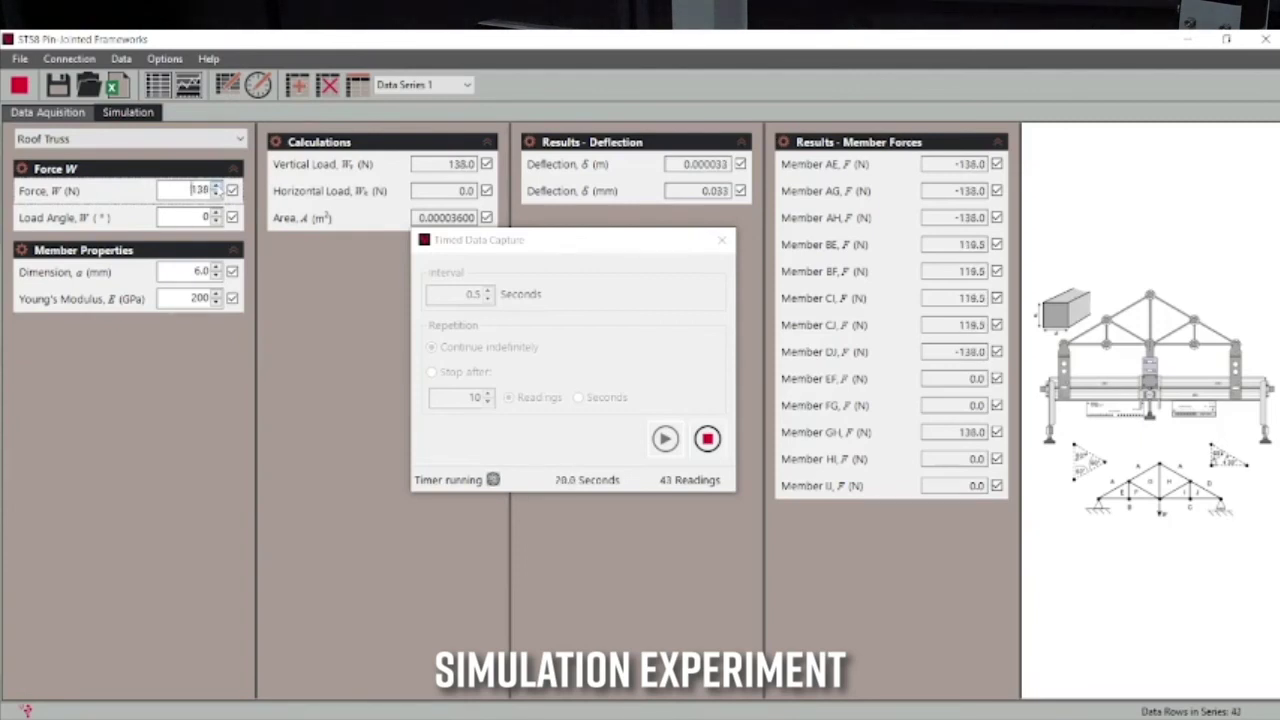
{"action": "left_click", "coordinate": [216, 186]}
{"action": "left_click", "coordinate": [216, 186]}
{"action": "left_click", "coordinate": [216, 186]}
{"action": "left_click", "coordinate": [216, 186]}
{"action": "left_click", "coordinate": [216, 186]}
{"action": "left_click", "coordinate": [216, 186]}
{"action": "left_click", "coordinate": [216, 186]}
{"action": "left_click", "coordinate": [216, 186]}
{"action": "left_click", "coordinate": [216, 186]}
{"action": "left_click", "coordinate": [216, 186]}
{"action": "left_click", "coordinate": [216, 186]}
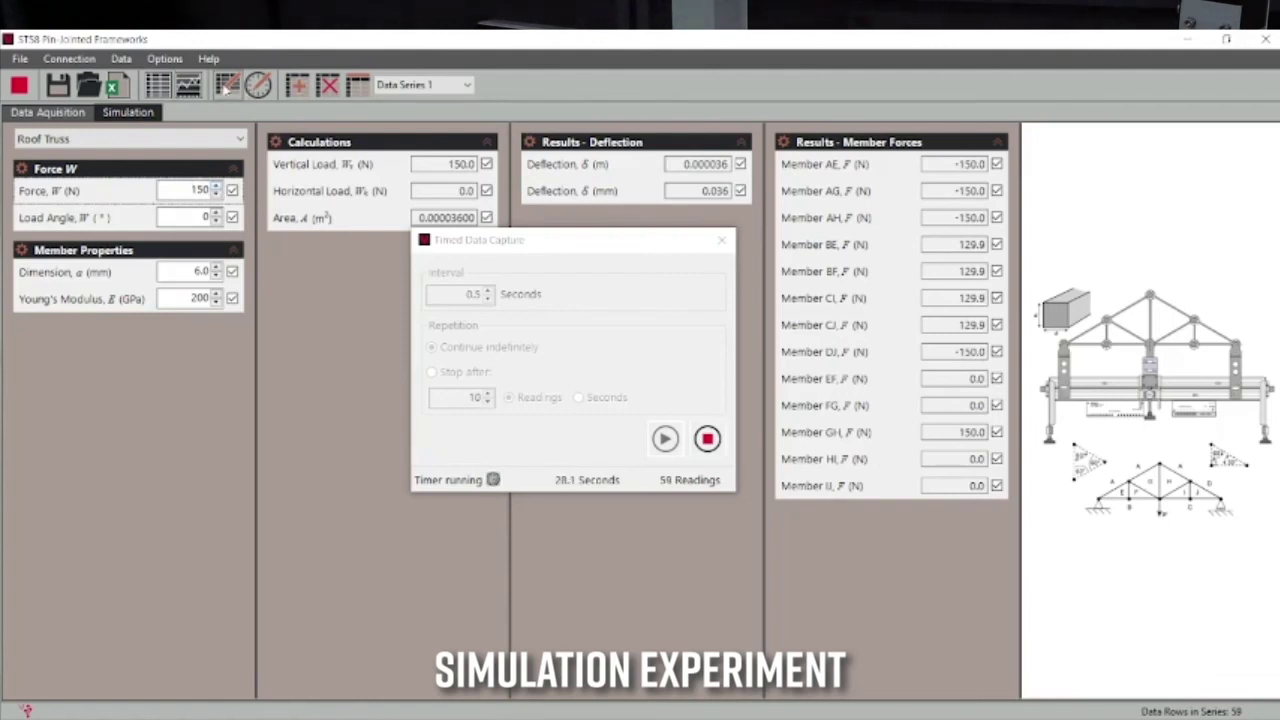
Keep raising Force W past 150 N to 174 N, reaching 72 readings.
{"action": "left_click", "coordinate": [216, 186]}
{"action": "left_click", "coordinate": [216, 186]}
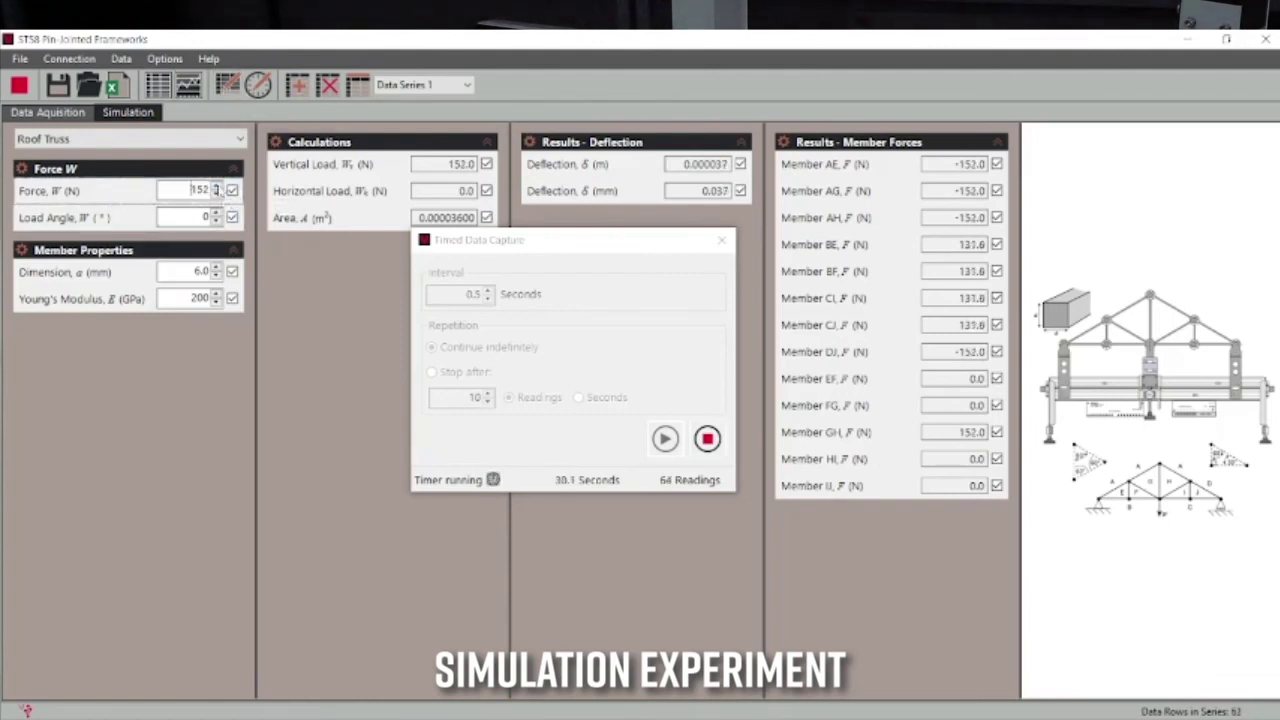
{"action": "left_click", "coordinate": [216, 186]}
{"action": "left_click", "coordinate": [216, 186]}
{"action": "left_click", "coordinate": [216, 186]}
{"action": "left_click", "coordinate": [216, 186]}
{"action": "left_click", "coordinate": [216, 186]}
{"action": "left_click", "coordinate": [216, 186]}
{"action": "left_click", "coordinate": [216, 186]}
{"action": "left_click", "coordinate": [216, 186]}
{"action": "left_click", "coordinate": [216, 186]}
{"action": "left_click", "coordinate": [216, 186]}
{"action": "left_click", "coordinate": [216, 186]}
{"action": "left_click", "coordinate": [216, 186]}
{"action": "left_click", "coordinate": [216, 186]}
{"action": "left_click", "coordinate": [216, 186]}
{"action": "left_click", "coordinate": [216, 186]}
{"action": "left_click", "coordinate": [216, 186]}
{"action": "left_click", "coordinate": [216, 186]}
{"action": "left_click", "coordinate": [216, 186]}
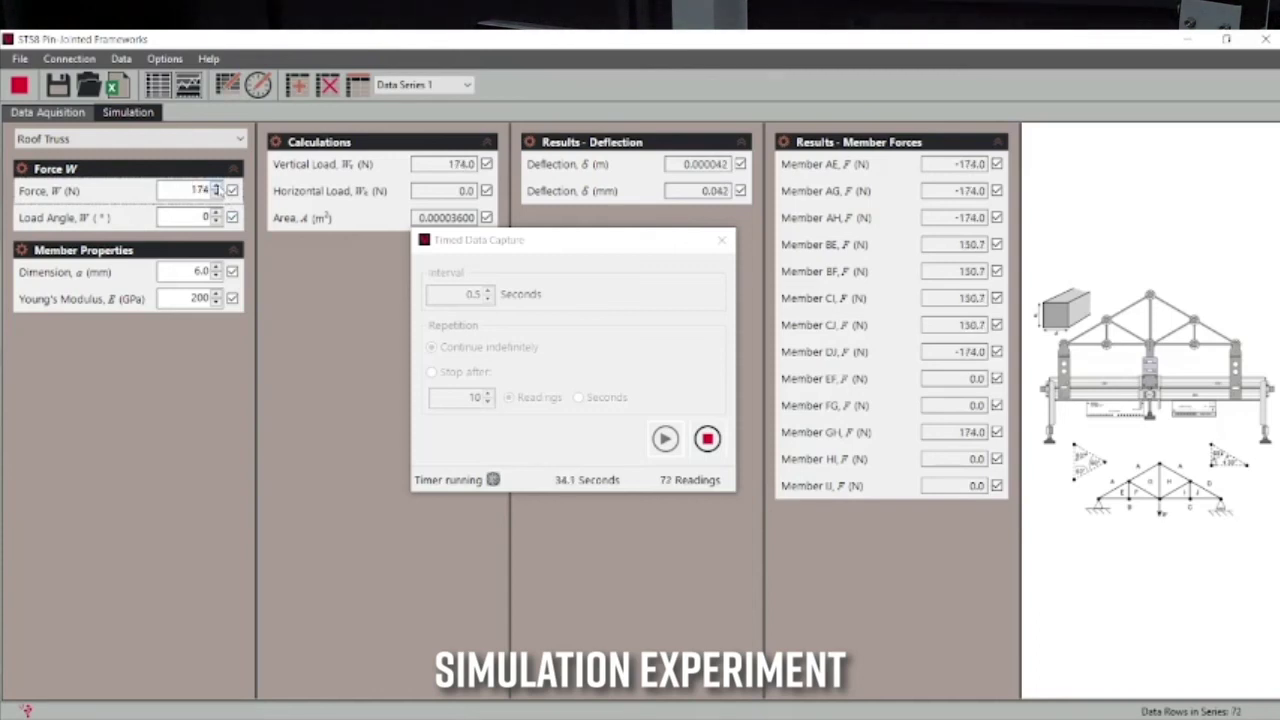
{"action": "left_click", "coordinate": [216, 186]}
{"action": "left_click", "coordinate": [216, 186]}
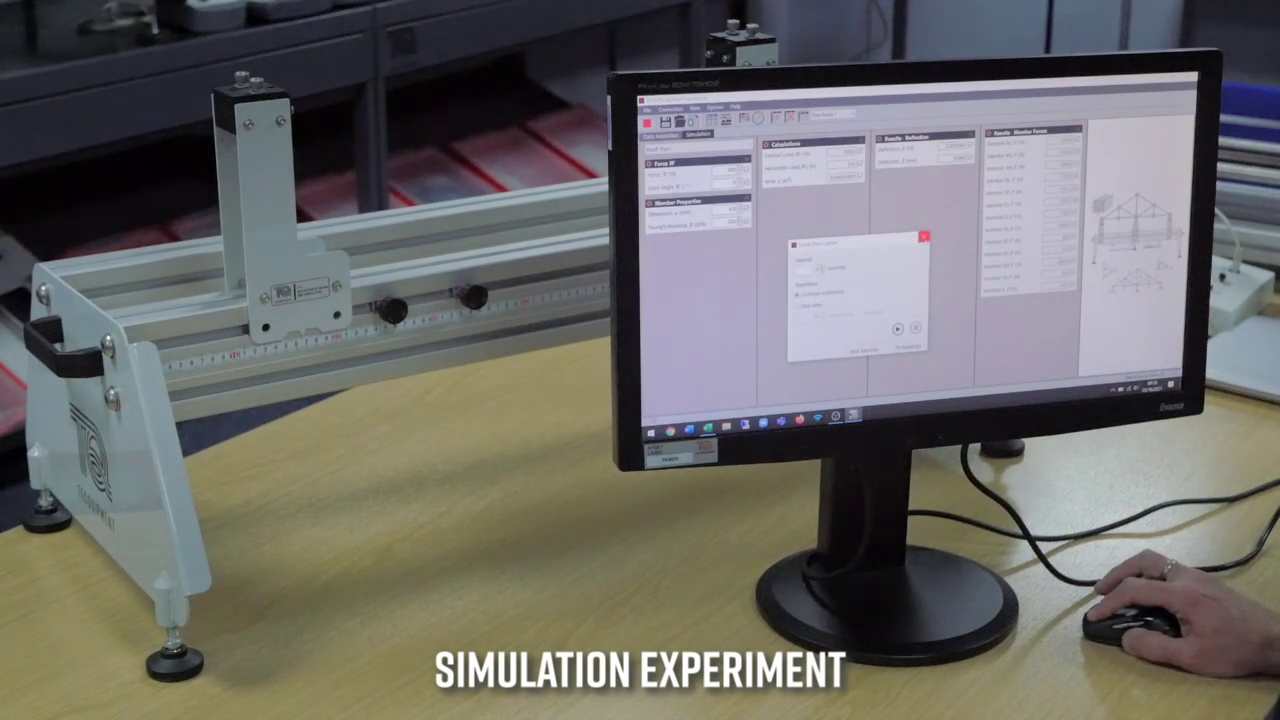
Close timed capture and bring the Data Series 1 chart forward, moved left.
{"action": "left_click", "coordinate": [922, 238]}
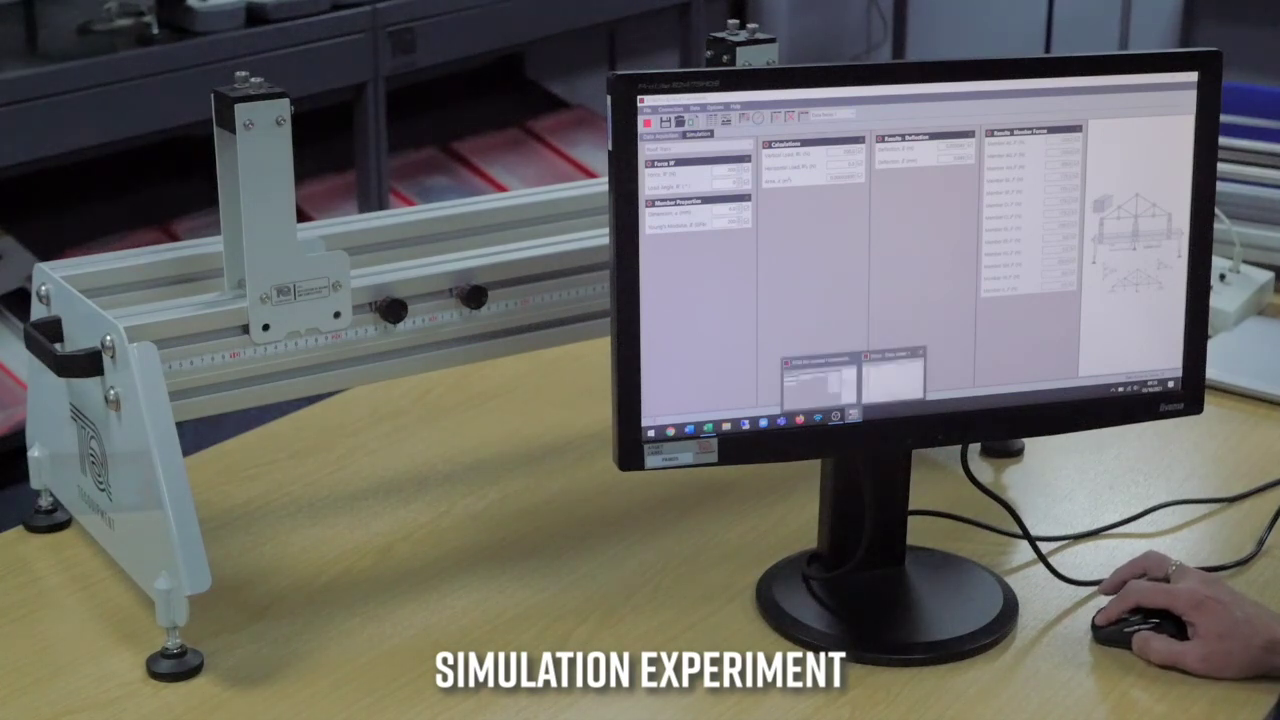
{"action": "left_click", "coordinate": [854, 378]}
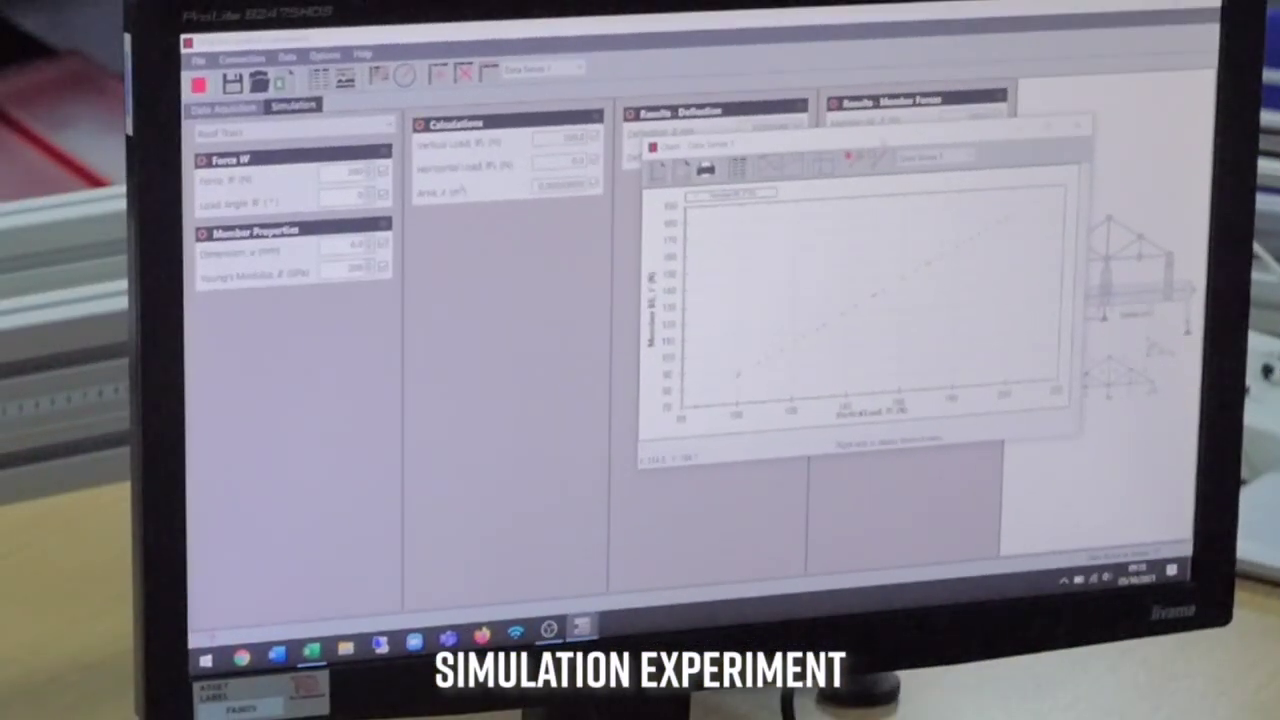
{"action": "left_click_drag", "start_coordinate": [877, 146], "coordinate": [710, 148]}
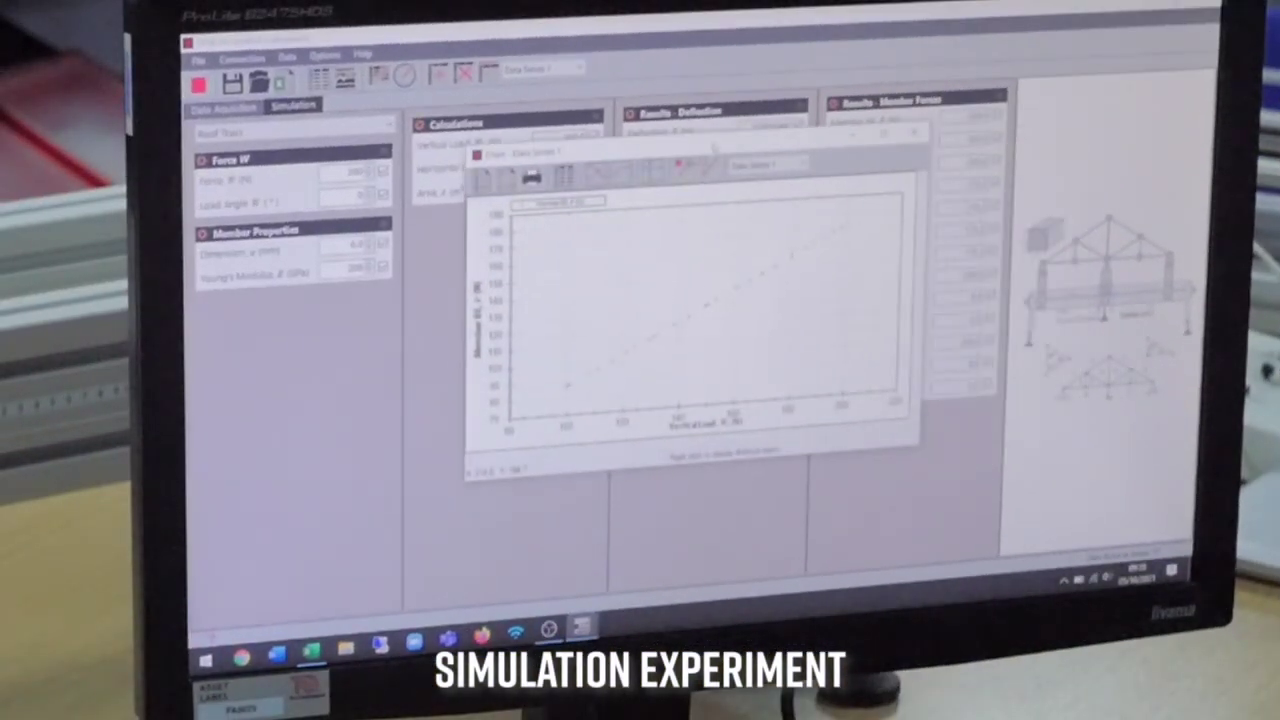